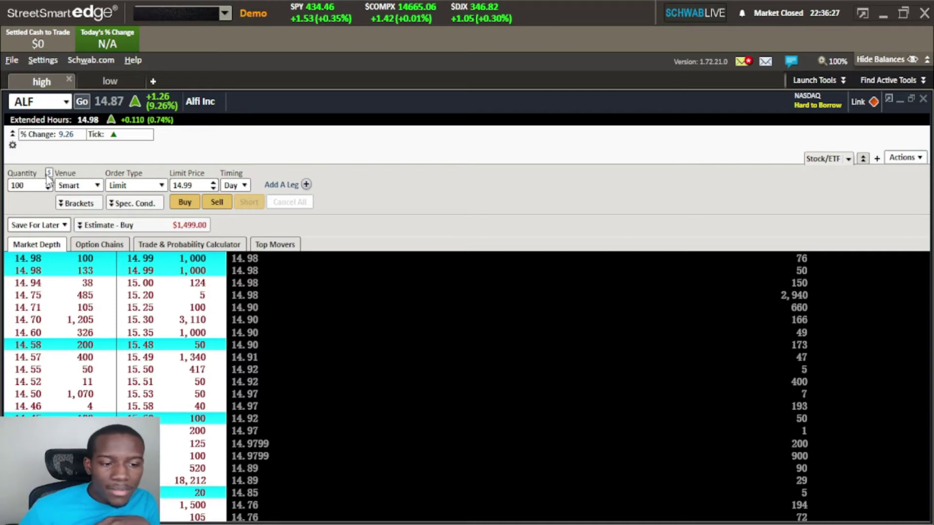
Step: Size the ALF buy quantity from a $300 amount using the share calculator
{"action": "left_click", "coordinate": [49, 173]}
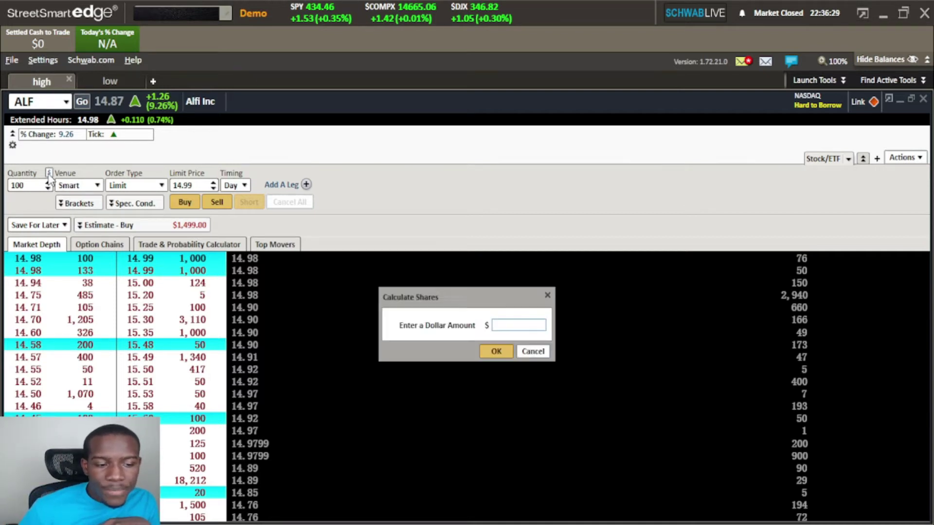
{"action": "left_click_drag", "start_coordinate": [469, 304], "coordinate": [378, 188]}
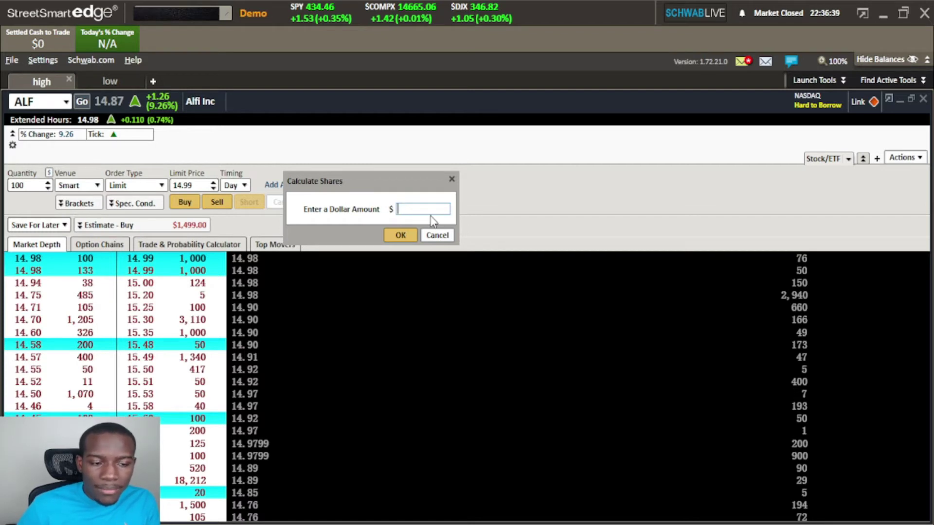
{"action": "type", "text": "300"}
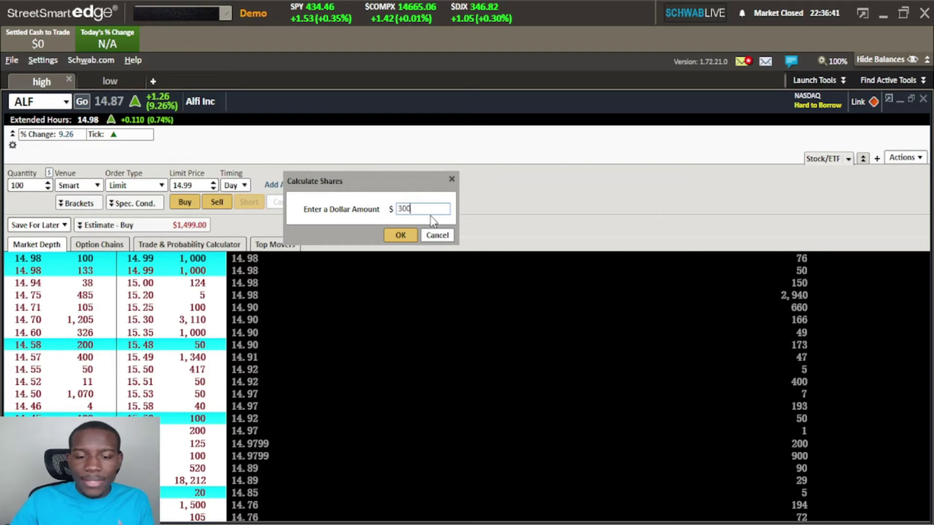
{"action": "left_click", "coordinate": [401, 236]}
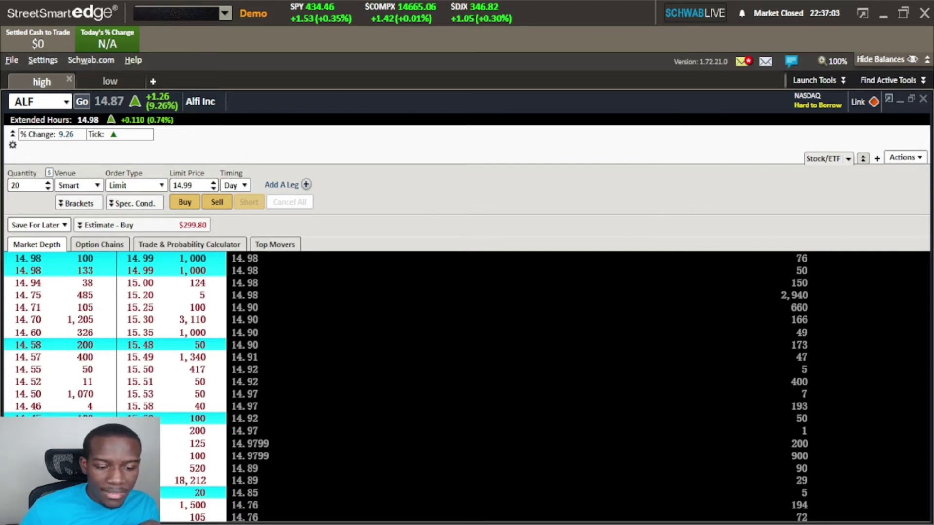
Step: Set the limit price to the 15.60 ask, recalculate from $300, then clear the quantity
{"action": "left_click", "coordinate": [163, 421]}
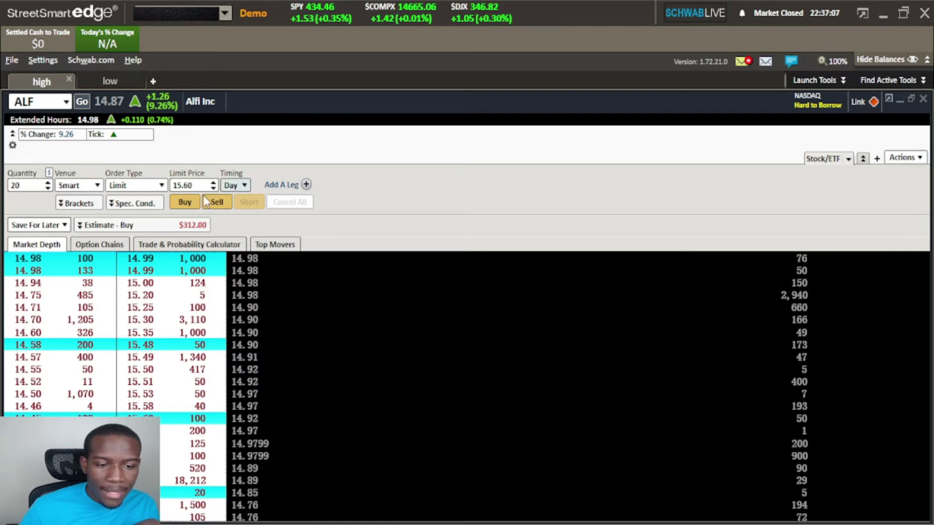
{"action": "left_click", "coordinate": [49, 172]}
{"action": "type", "text": "300"}
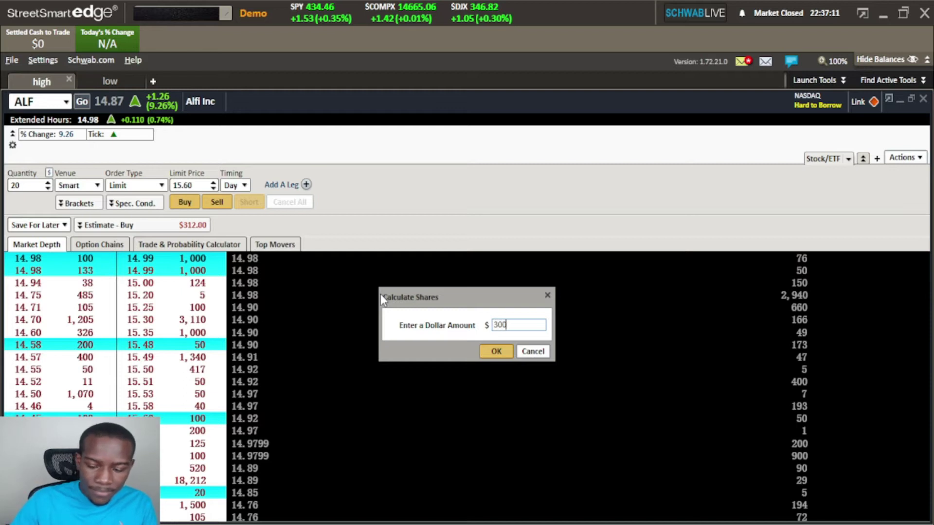
{"action": "key", "text": "Return"}
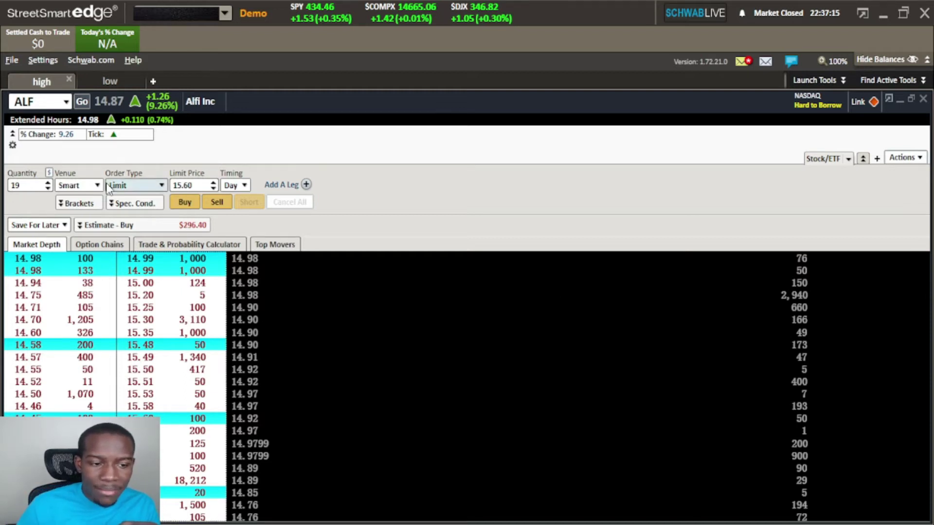
{"action": "left_click", "coordinate": [40, 186]}
{"action": "key", "text": "BackSpace"}
{"action": "key", "text": "BackSpace"}
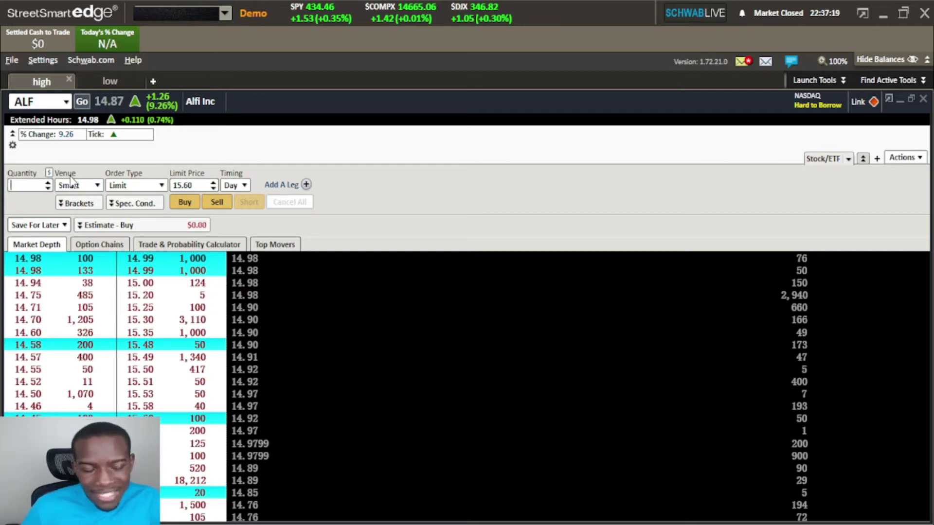
{"action": "left_click", "coordinate": [97, 186]}
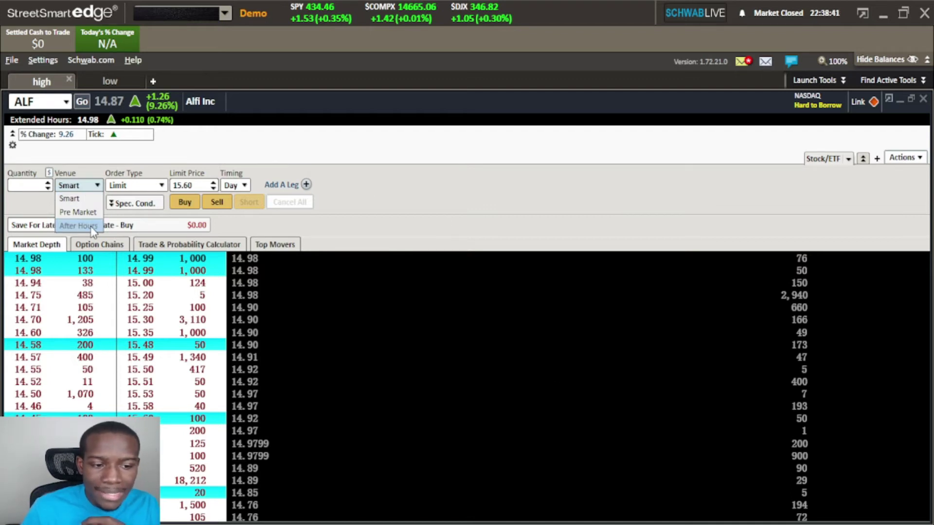
{"action": "left_click", "coordinate": [95, 194]}
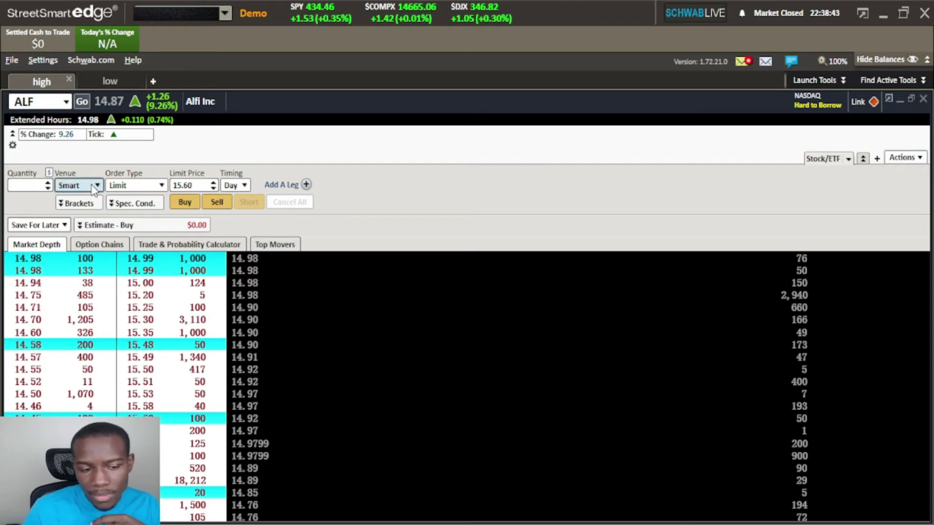
Step: Switch the ALF order type from Limit to Market, then reopen the order type list
{"action": "left_click", "coordinate": [139, 185]}
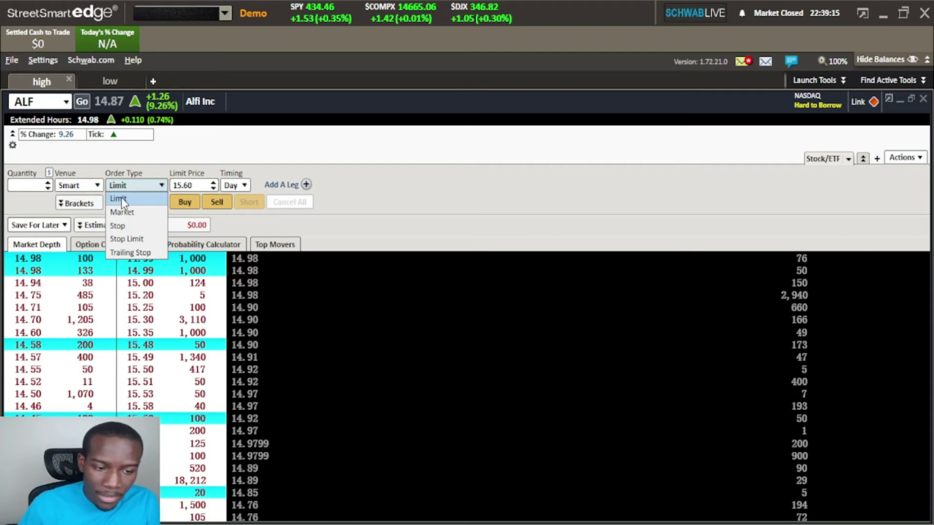
{"action": "left_click", "coordinate": [122, 213]}
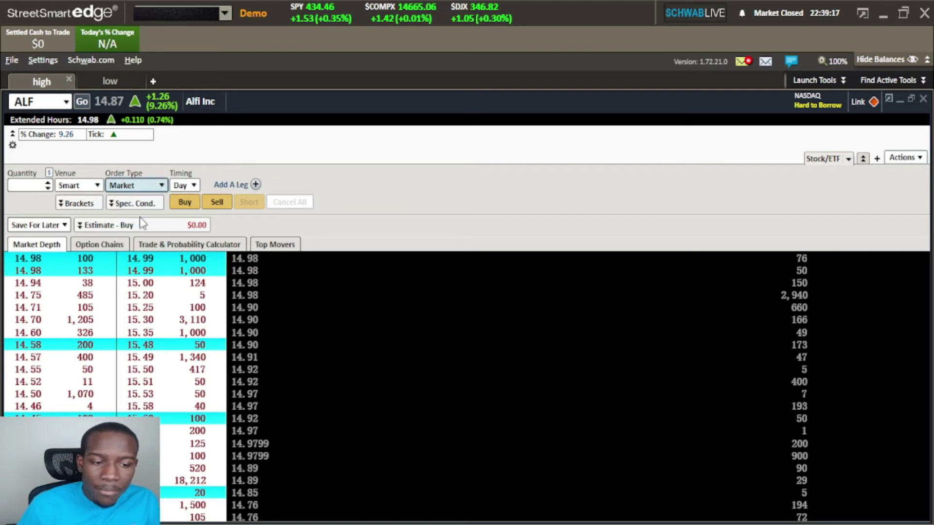
{"action": "left_click", "coordinate": [159, 188]}
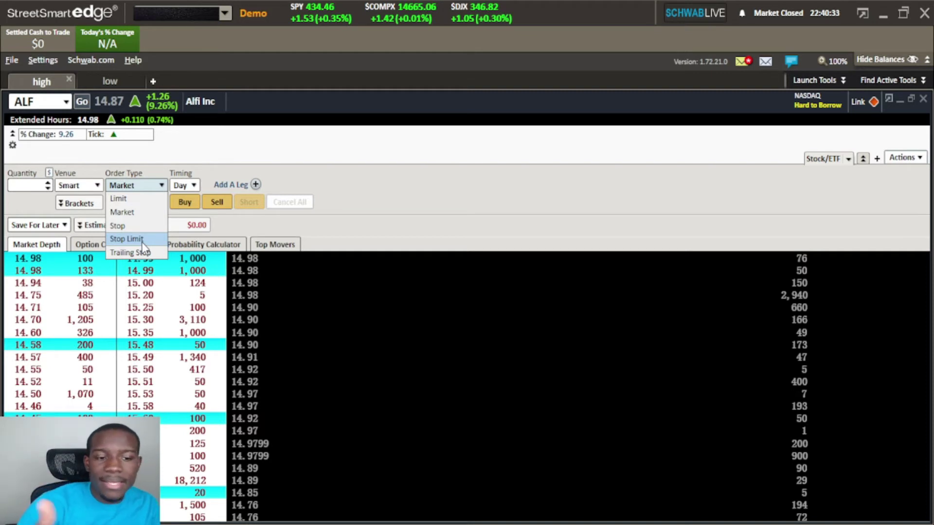
Step: Try the Stop Limit order type, then switch to a plain Stop order
{"action": "left_click", "coordinate": [142, 241]}
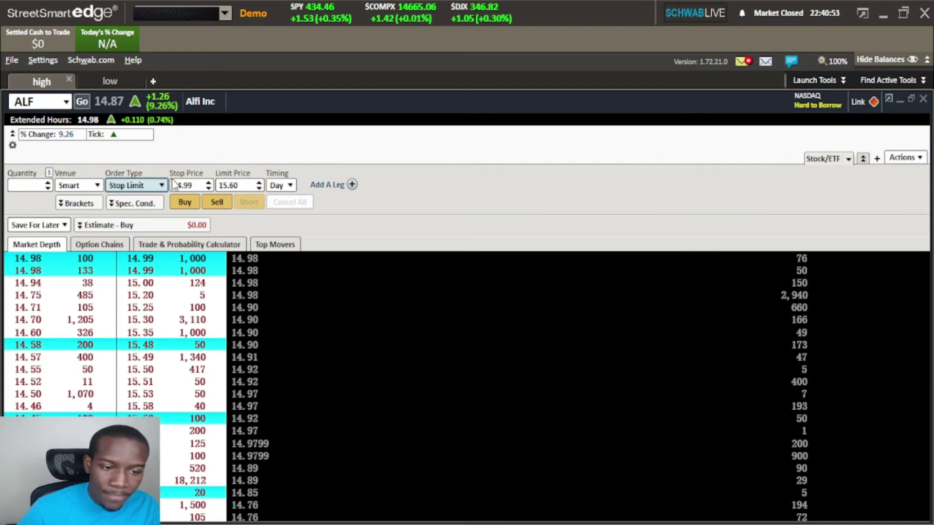
{"action": "left_click", "coordinate": [157, 187]}
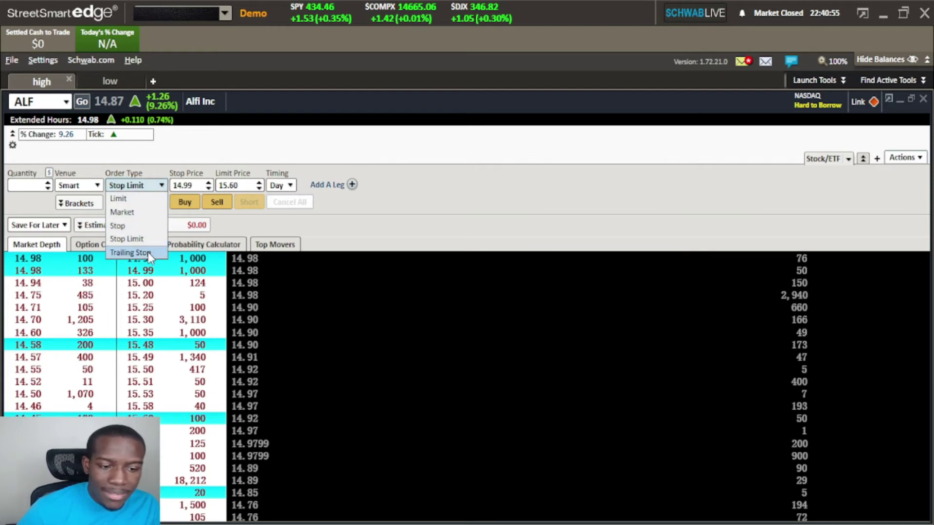
{"action": "left_click", "coordinate": [334, 226]}
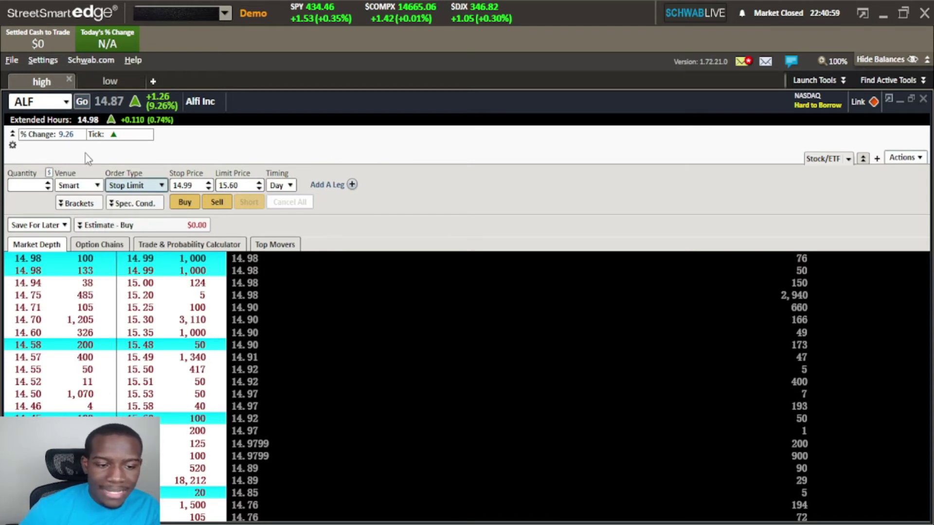
{"action": "left_click", "coordinate": [148, 187]}
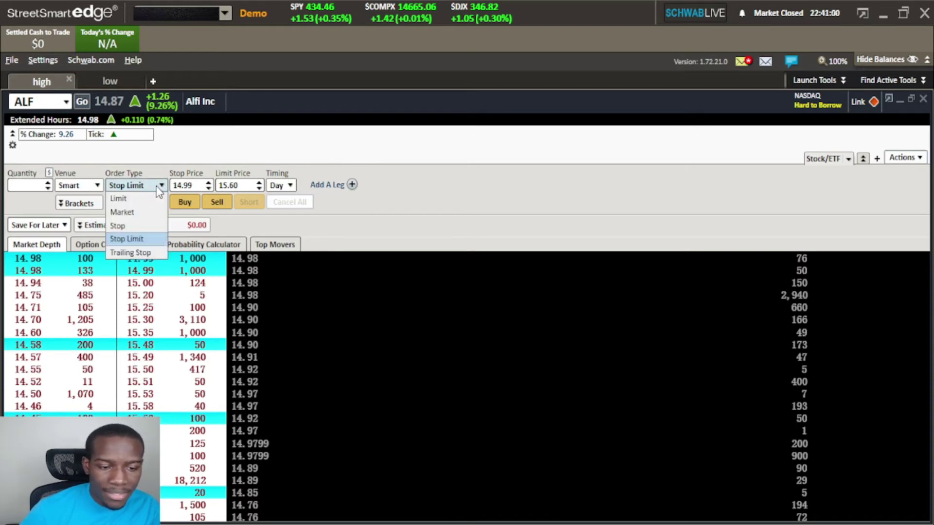
{"action": "left_click", "coordinate": [139, 223]}
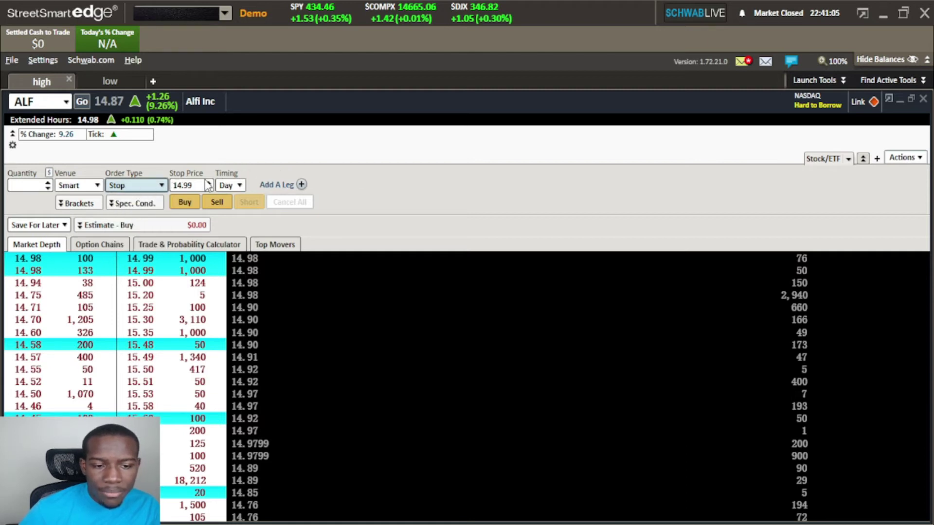
Step: Keep Day timing and return to Stop Limit with 14.99 stop and 15.60 limit
{"action": "left_click", "coordinate": [237, 185]}
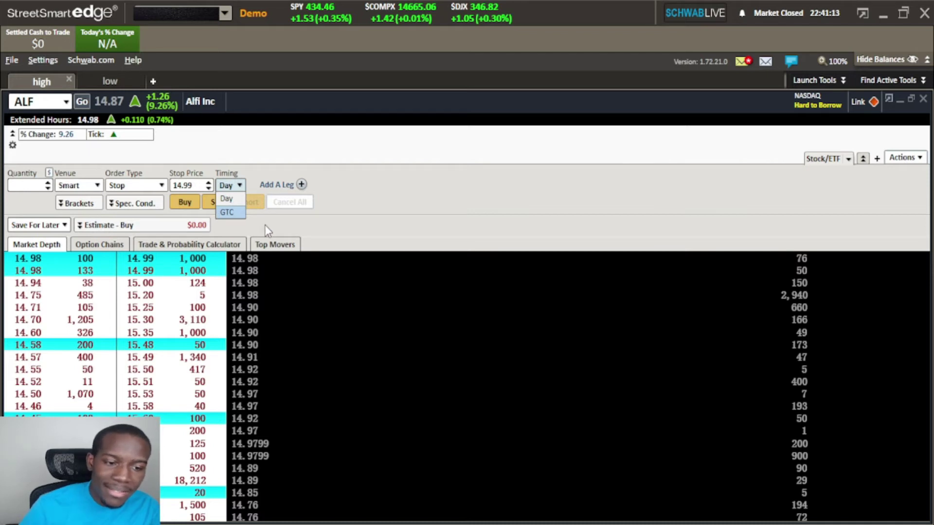
{"action": "left_click", "coordinate": [149, 186]}
{"action": "left_click", "coordinate": [156, 189]}
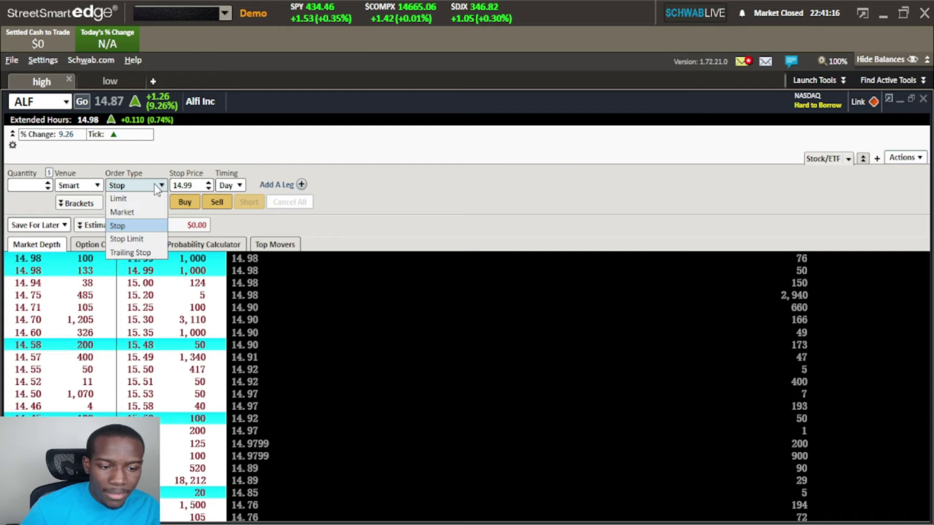
{"action": "left_click", "coordinate": [139, 239]}
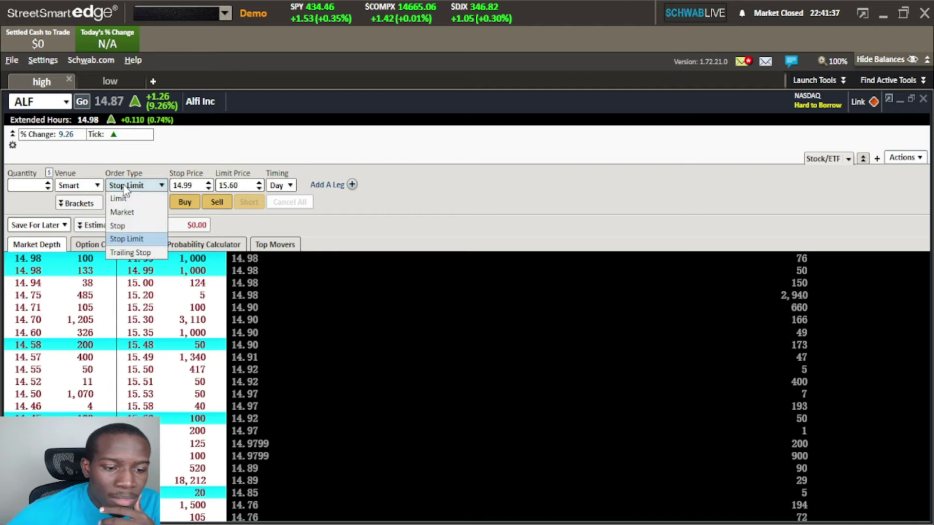
Step: Make the order a Trailing Stop with a 0.50 trailing amount, then switch the unit to percent
{"action": "left_click", "coordinate": [136, 254]}
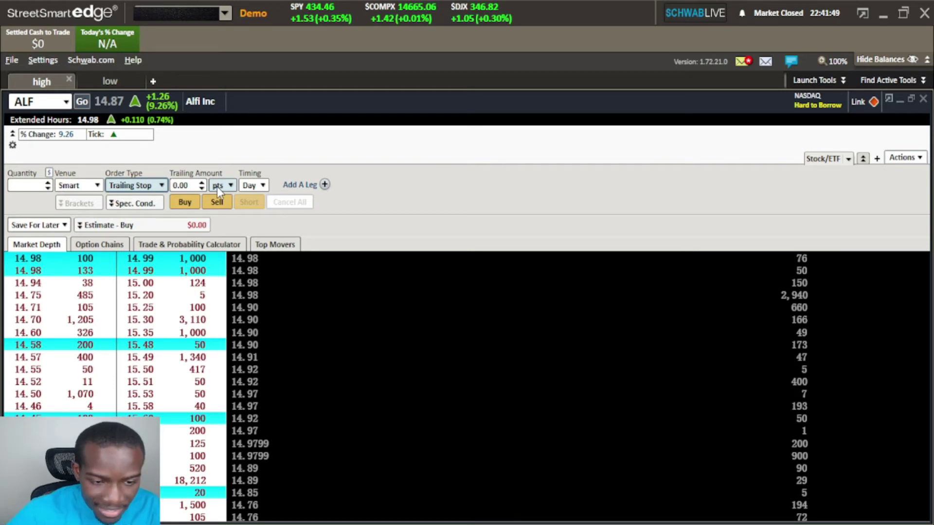
{"action": "left_click", "coordinate": [197, 185]}
{"action": "type", "text": "0."}
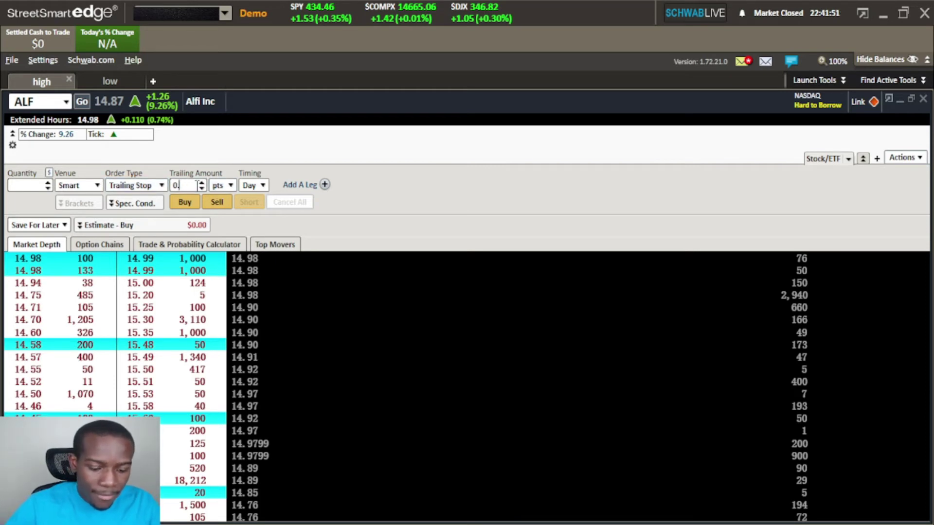
{"action": "type", "text": "50"}
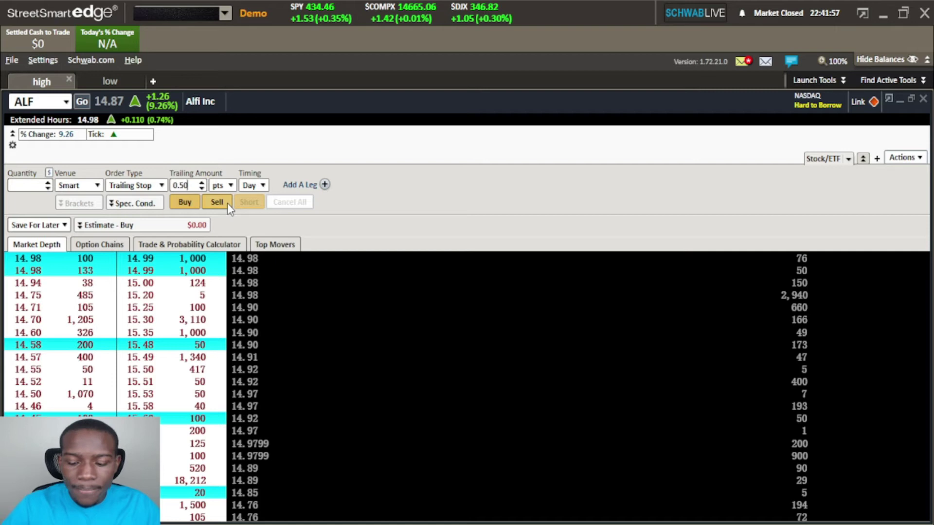
{"action": "key", "text": "BackSpace"}
{"action": "key", "text": "BackSpace"}
{"action": "left_click", "coordinate": [227, 184]}
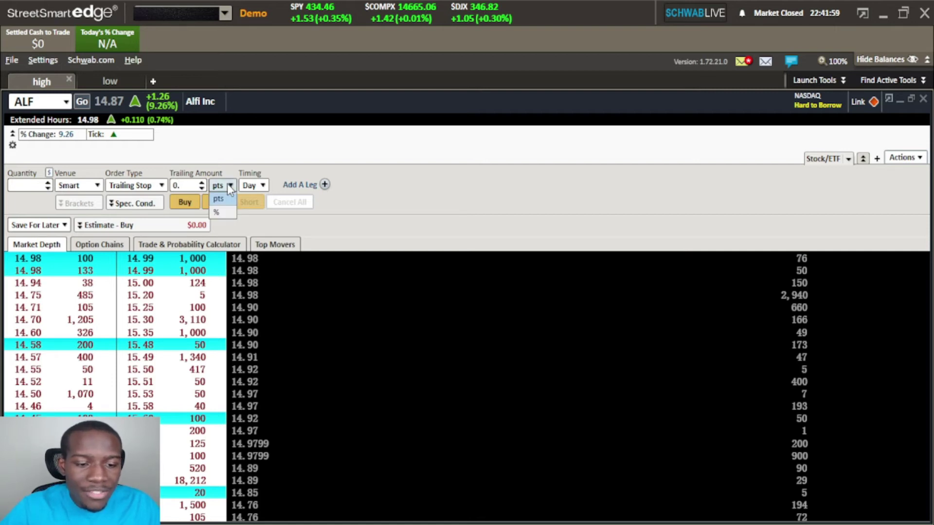
{"action": "left_click", "coordinate": [227, 209]}
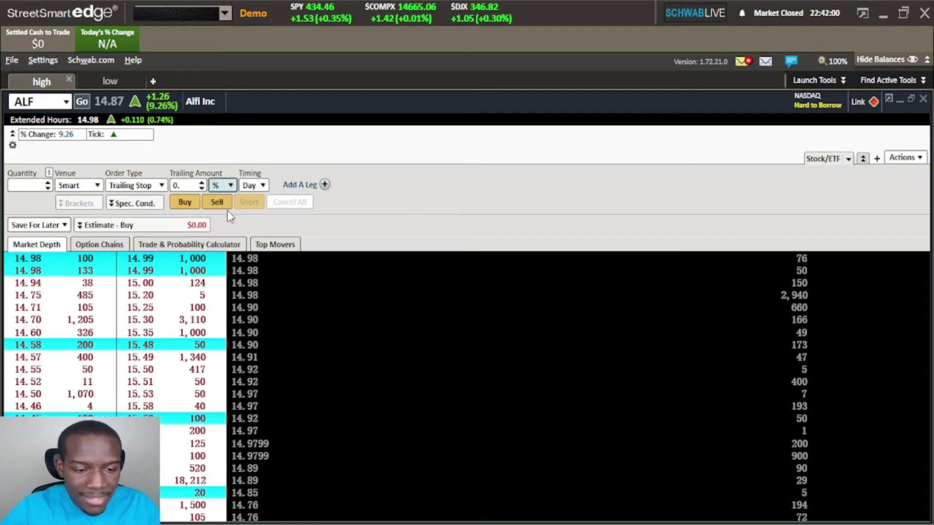
Step: Try a 3% trailing amount, then set the unit back to points
{"action": "left_click", "coordinate": [189, 186]}
{"action": "key", "text": "BackSpace"}
{"action": "key", "text": "BackSpace"}
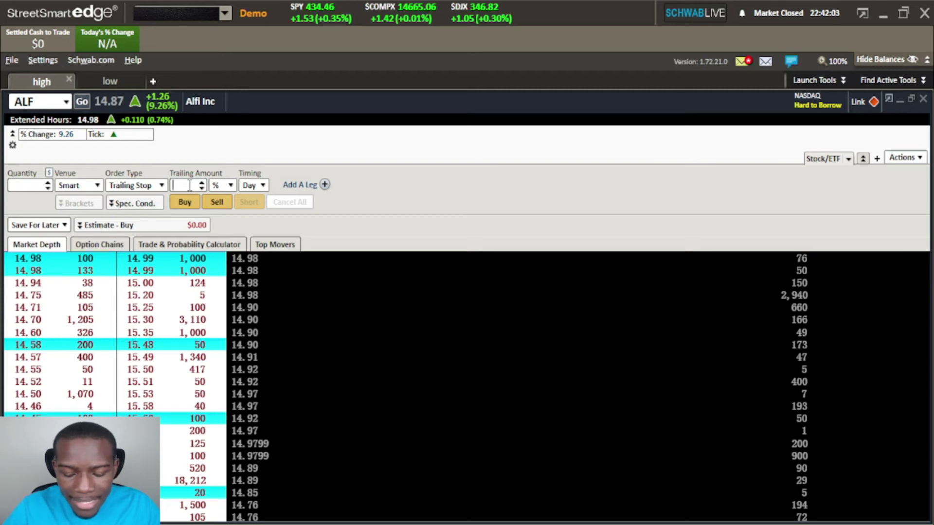
{"action": "type", "text": "3"}
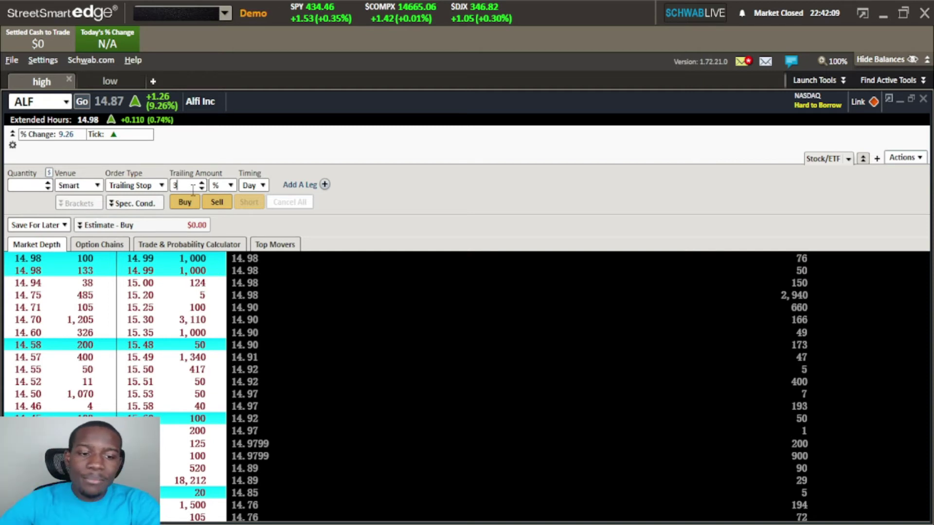
{"action": "left_click", "coordinate": [223, 186]}
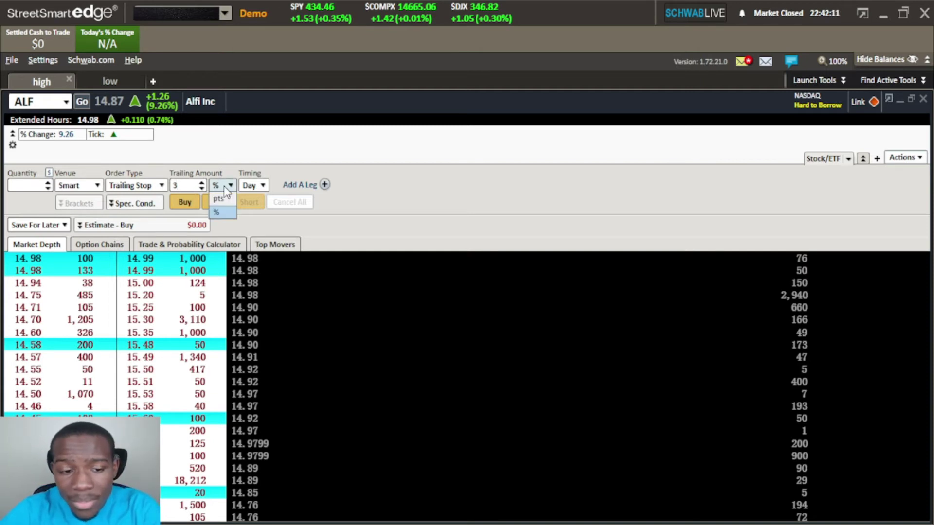
{"action": "left_click", "coordinate": [218, 213]}
Step: Leave the trailing amount blank in points and bring up the Day/GTC timing choices
{"action": "double_click", "coordinate": [185, 185]}
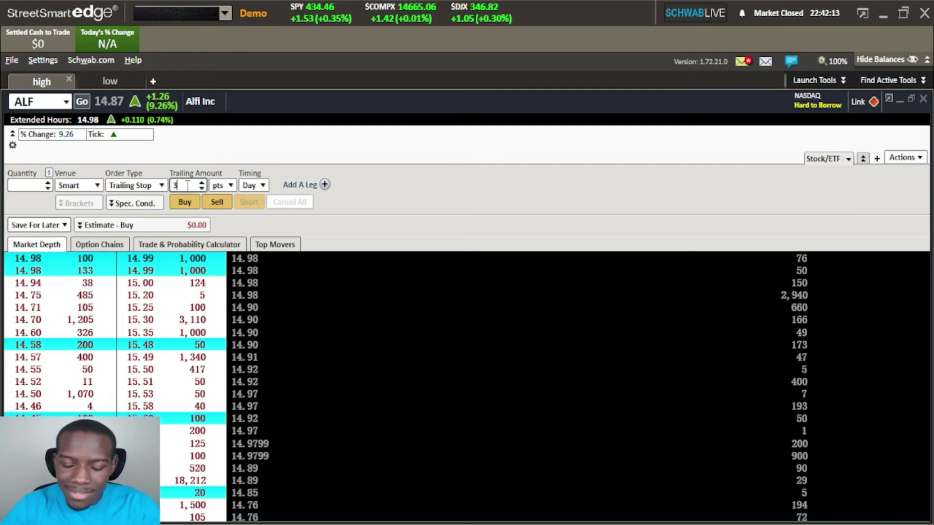
{"action": "key", "text": "BackSpace"}
{"action": "type", "text": ".50"}
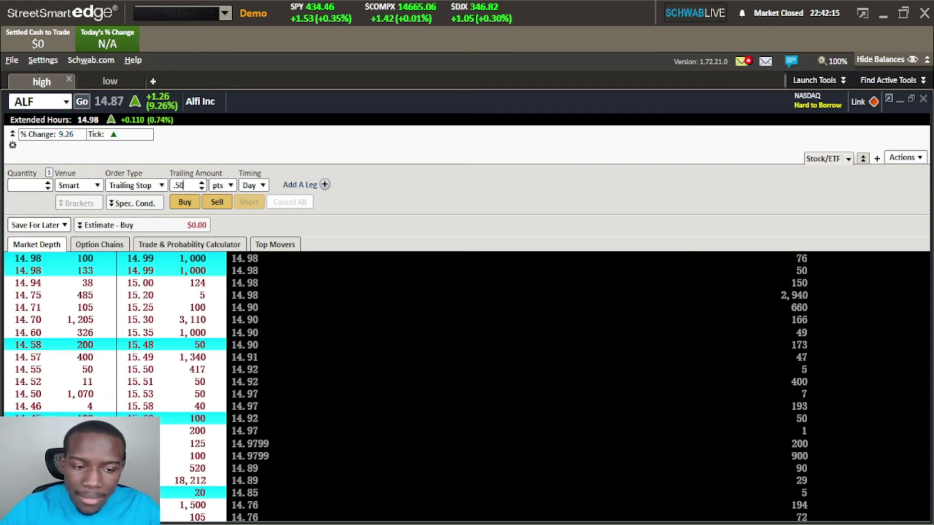
{"action": "key", "text": "BackSpace"}
{"action": "key", "text": "BackSpace"}
{"action": "key", "text": "BackSpace"}
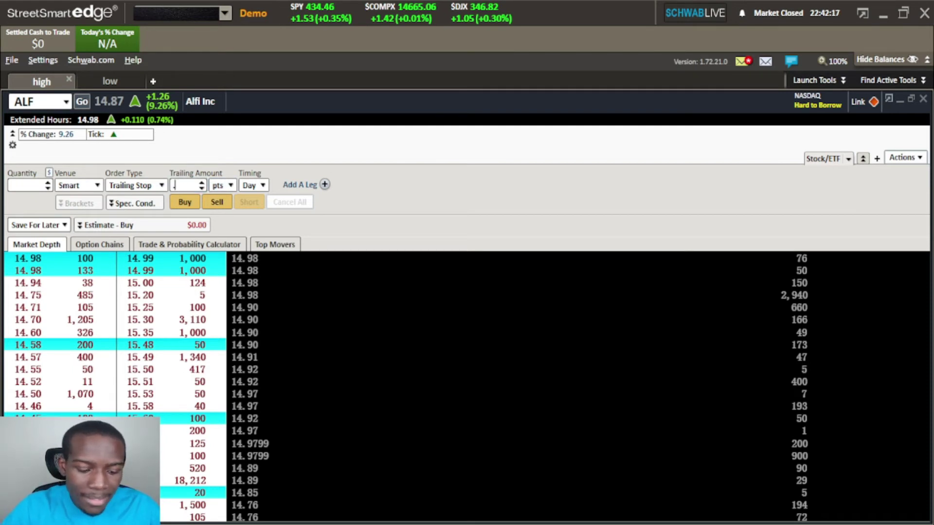
{"action": "type", "text": "1"}
{"action": "key", "text": "BackSpace"}
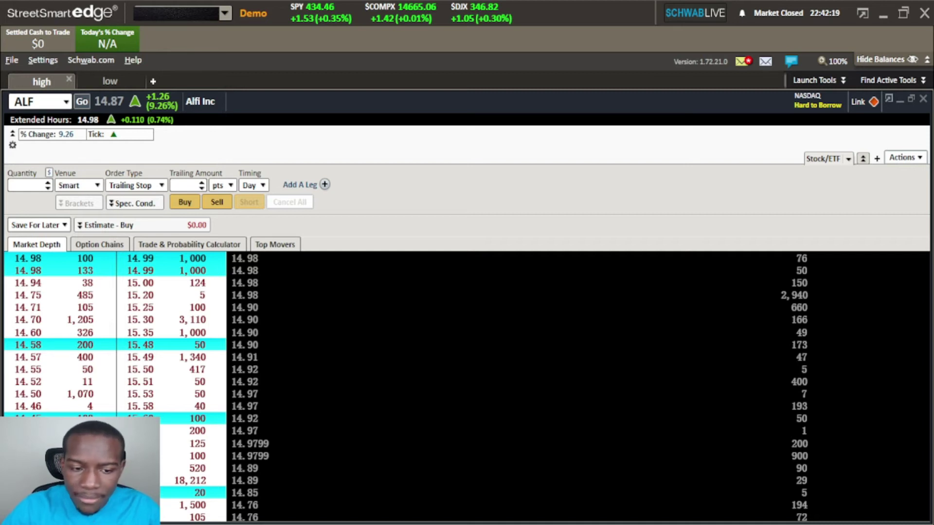
{"action": "left_click", "coordinate": [264, 187]}
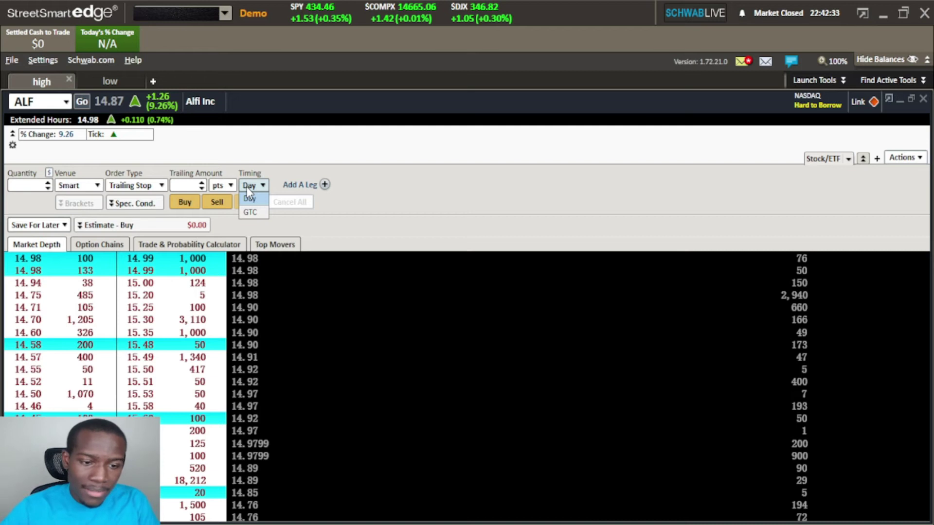
Step: Keep Day timing and change the ALF order back to a Limit order at 15.60
{"action": "left_click", "coordinate": [341, 214]}
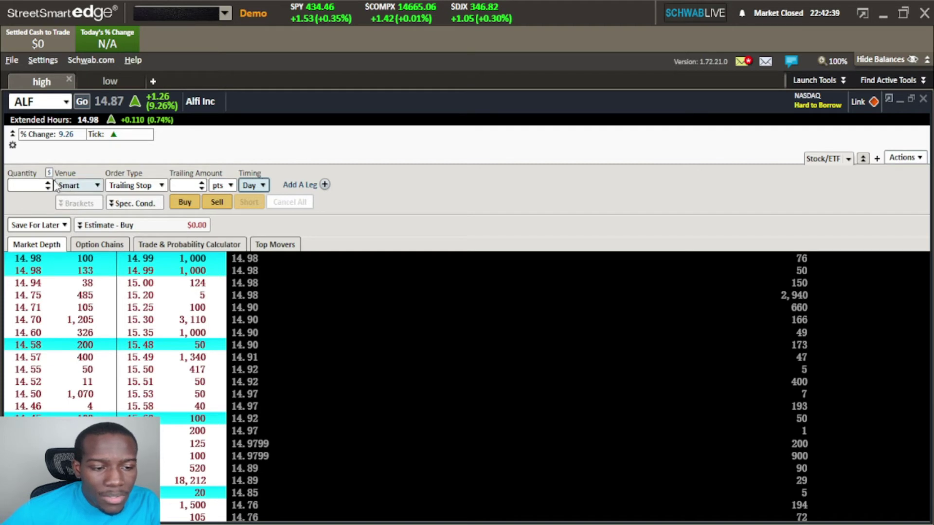
{"action": "left_click", "coordinate": [255, 187]}
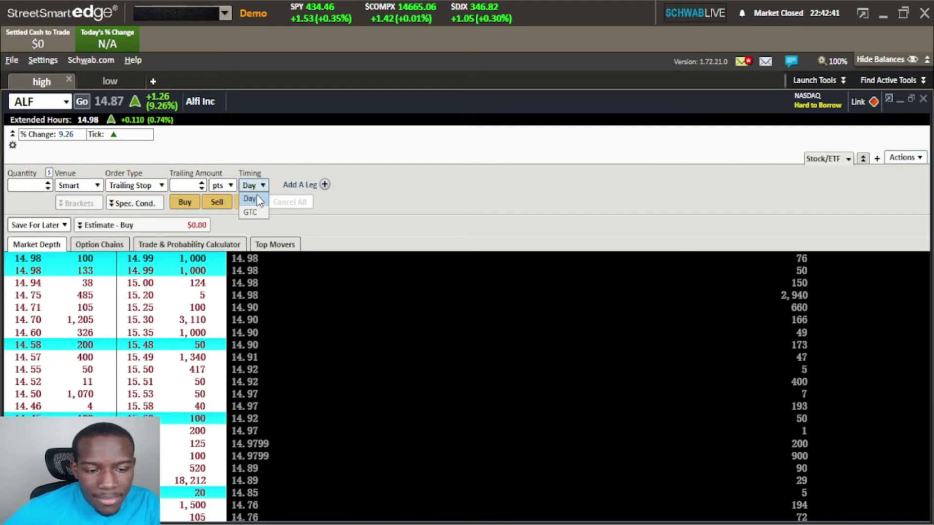
{"action": "left_click", "coordinate": [141, 185]}
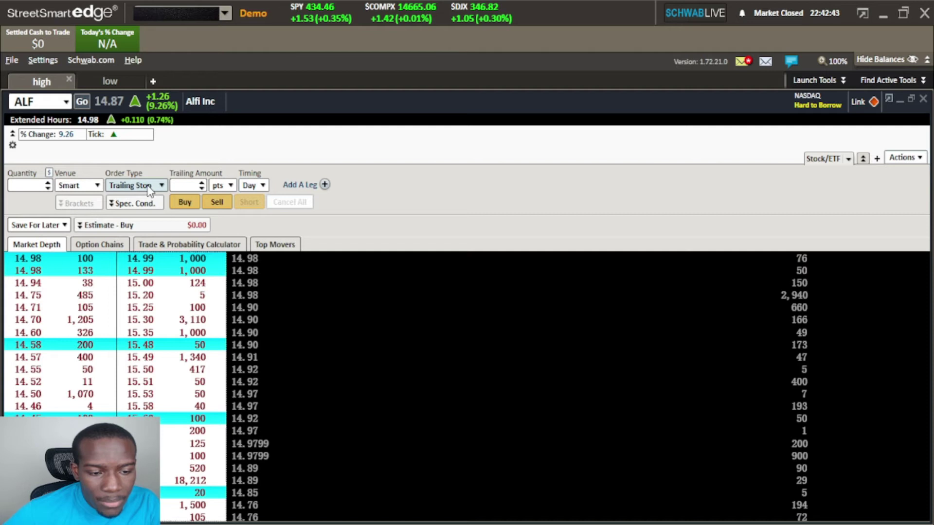
{"action": "left_click", "coordinate": [146, 185]}
{"action": "left_click", "coordinate": [146, 199]}
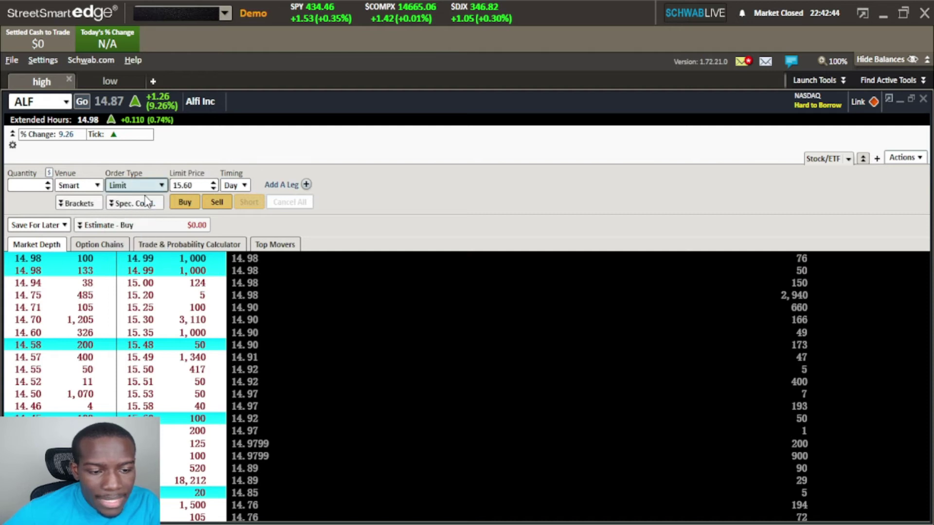
Step: Show bracket exits, set a 2-point Profit Exit estimated for Short, then disable it
{"action": "left_click", "coordinate": [78, 210]}
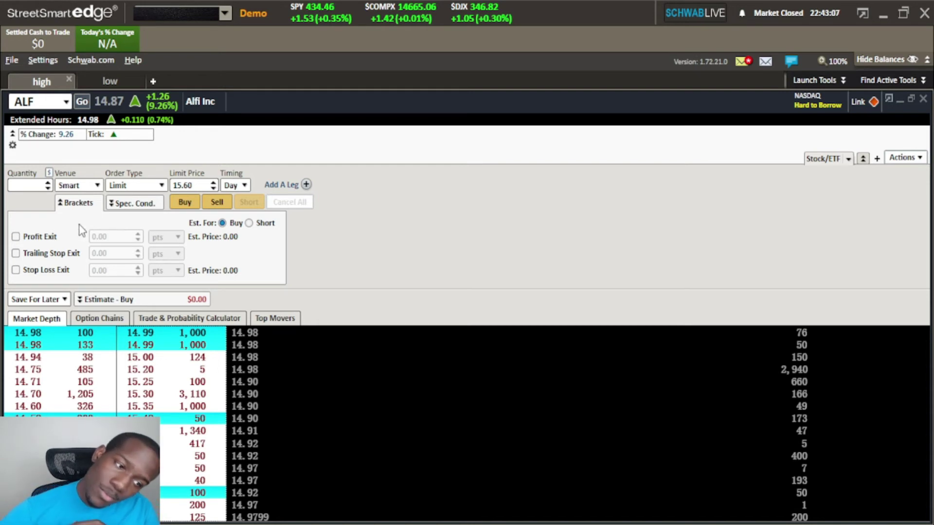
{"action": "left_click", "coordinate": [19, 238]}
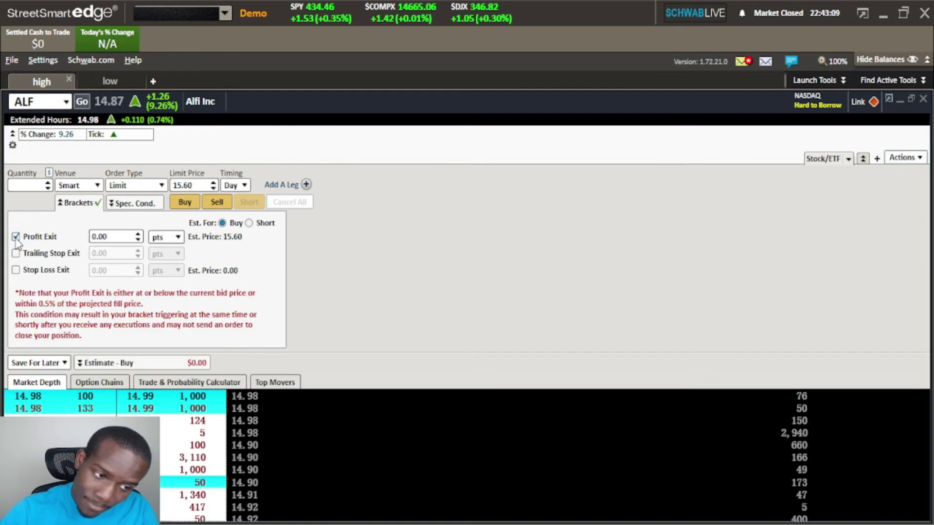
{"action": "left_click", "coordinate": [120, 239]}
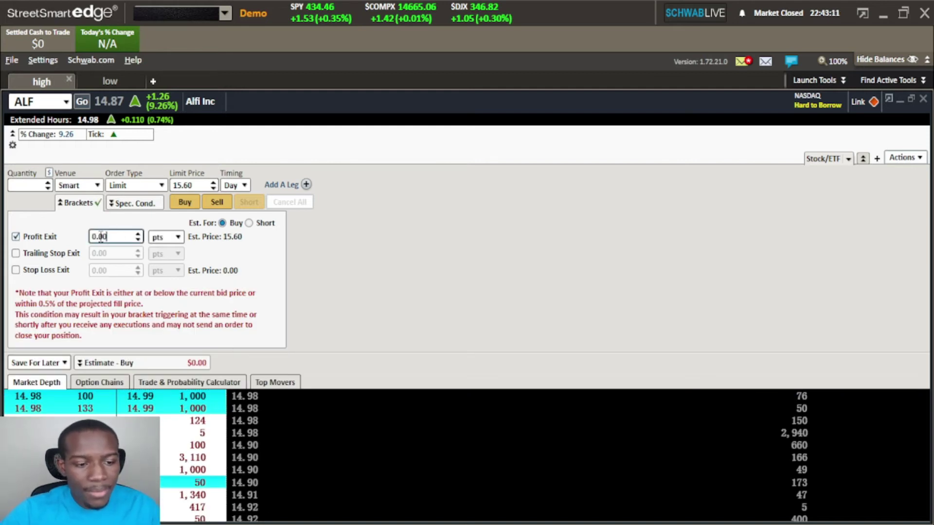
{"action": "double_click", "coordinate": [96, 237]}
{"action": "type", "text": "2"}
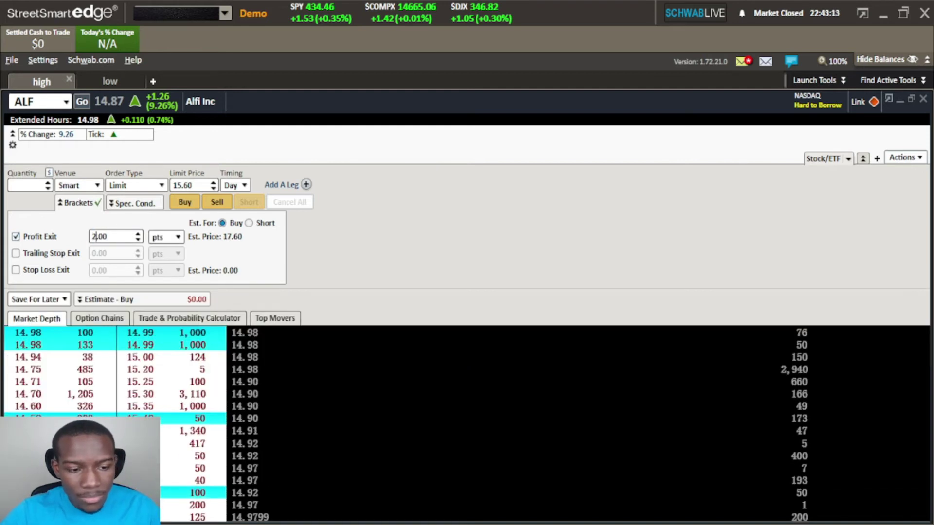
{"action": "left_click", "coordinate": [249, 224]}
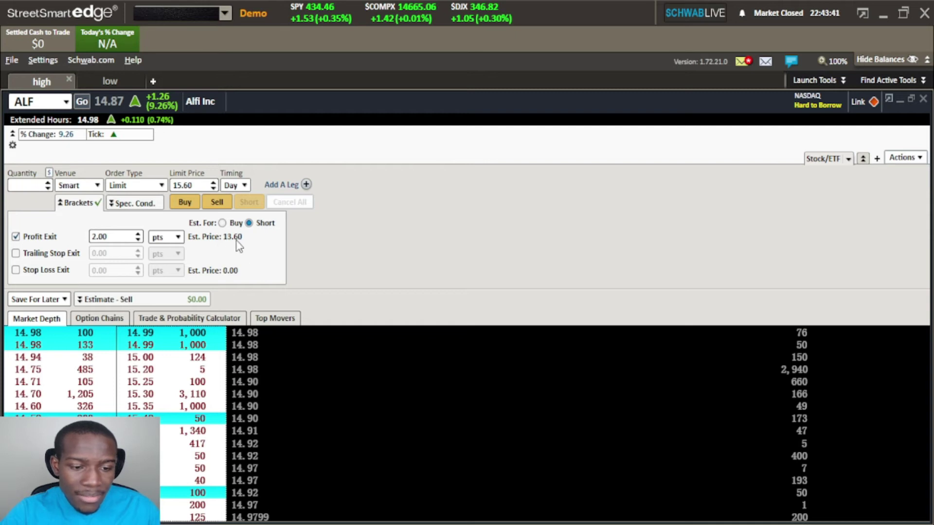
{"action": "left_click", "coordinate": [16, 237]}
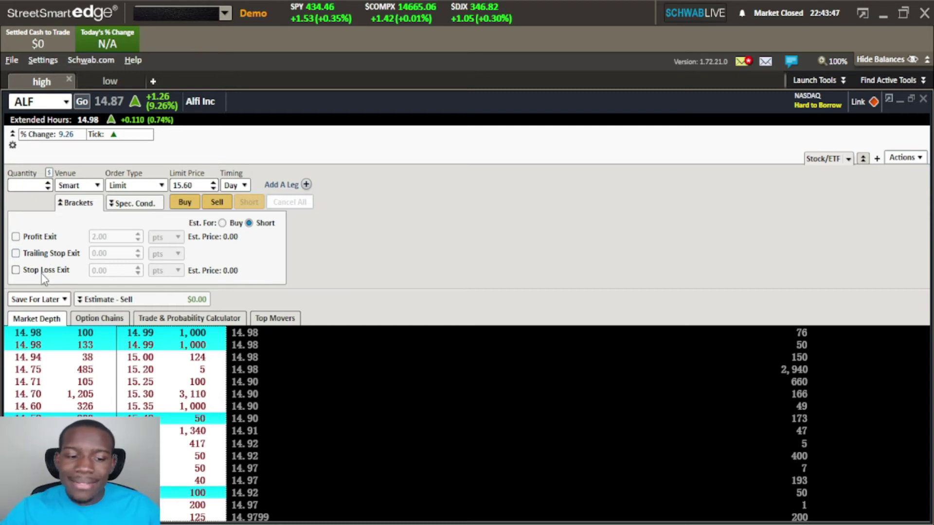
Step: Keep the Limit order type and collapse the Profit, Trailing Stop and Stop Loss exit rows
{"action": "left_click", "coordinate": [135, 185]}
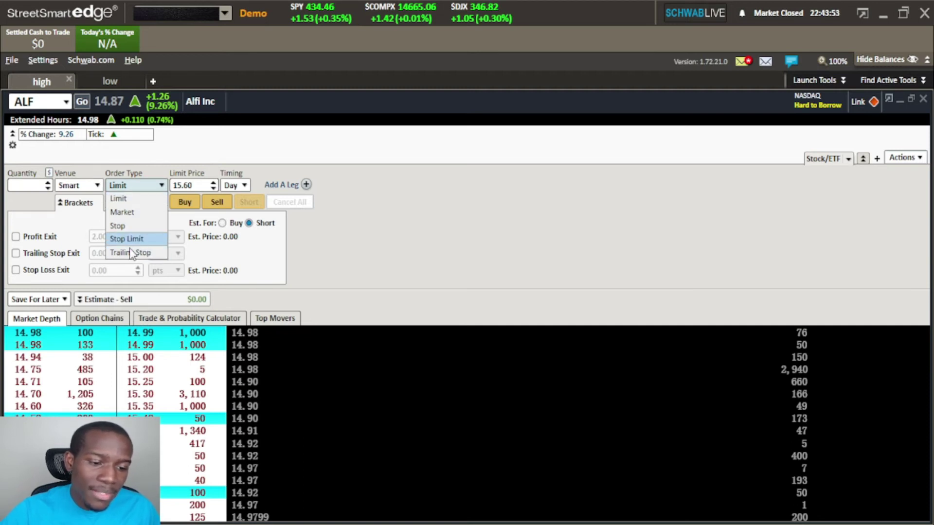
{"action": "left_click", "coordinate": [224, 258]}
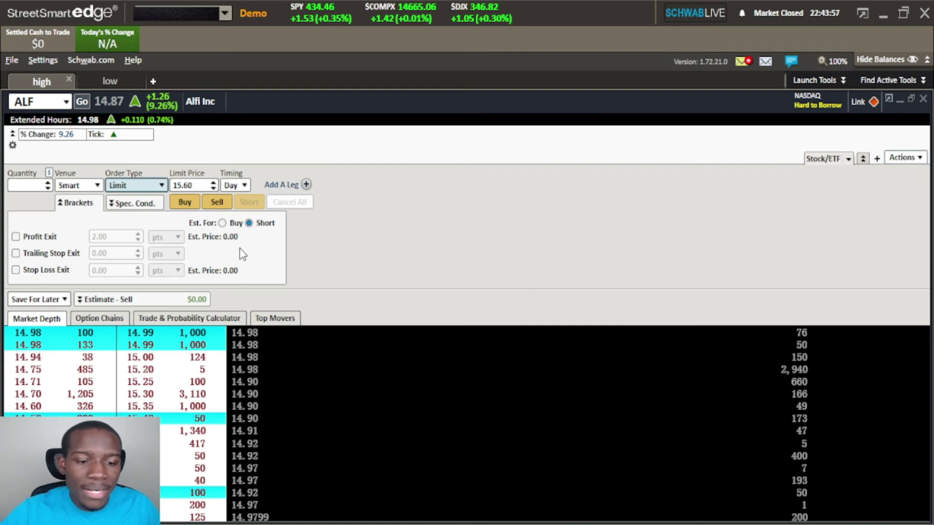
{"action": "left_click", "coordinate": [90, 205]}
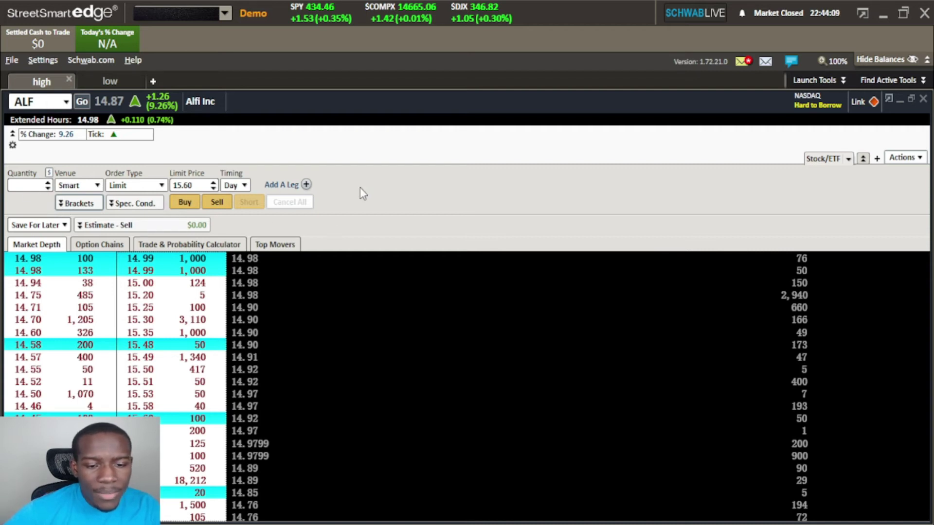
Step: Open Trade Ticket Settings and choose 'Use Trade ticket with Order Actions menu'
{"action": "right_click", "coordinate": [380, 190]}
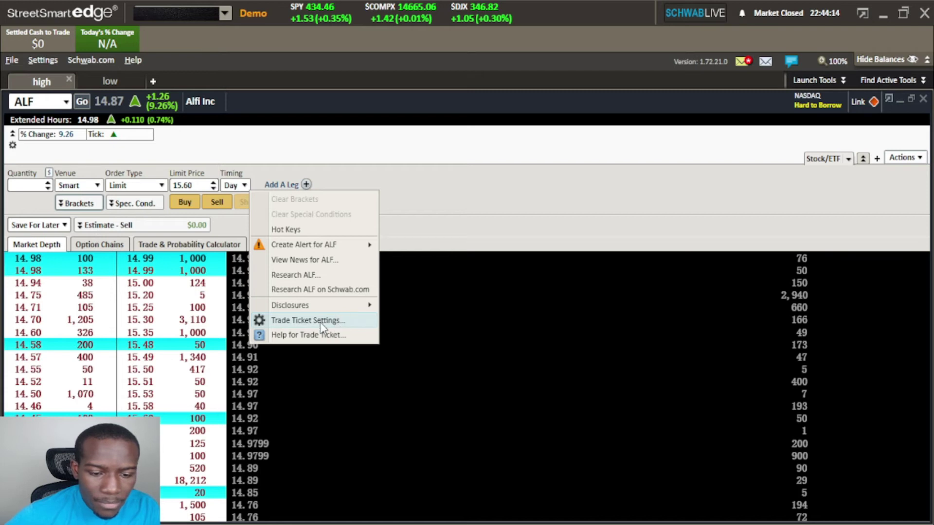
{"action": "left_click", "coordinate": [339, 318]}
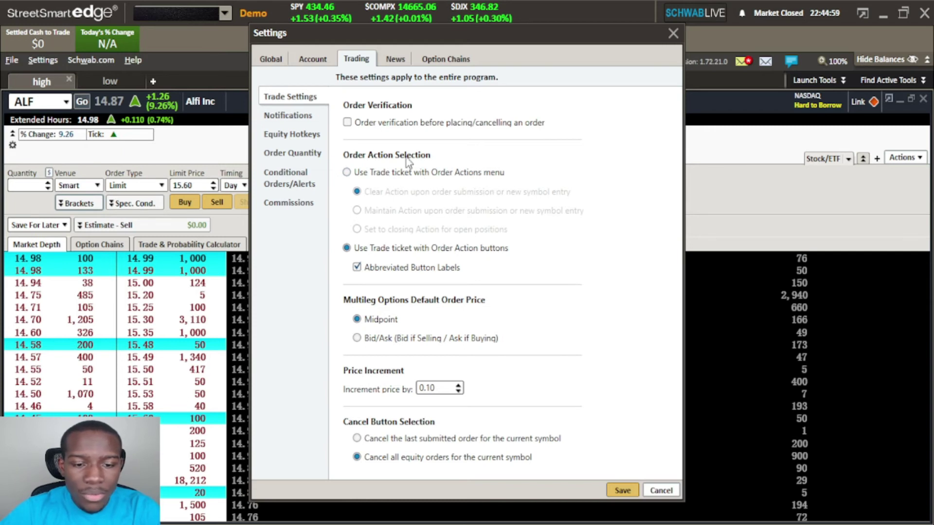
{"action": "left_click", "coordinate": [347, 173]}
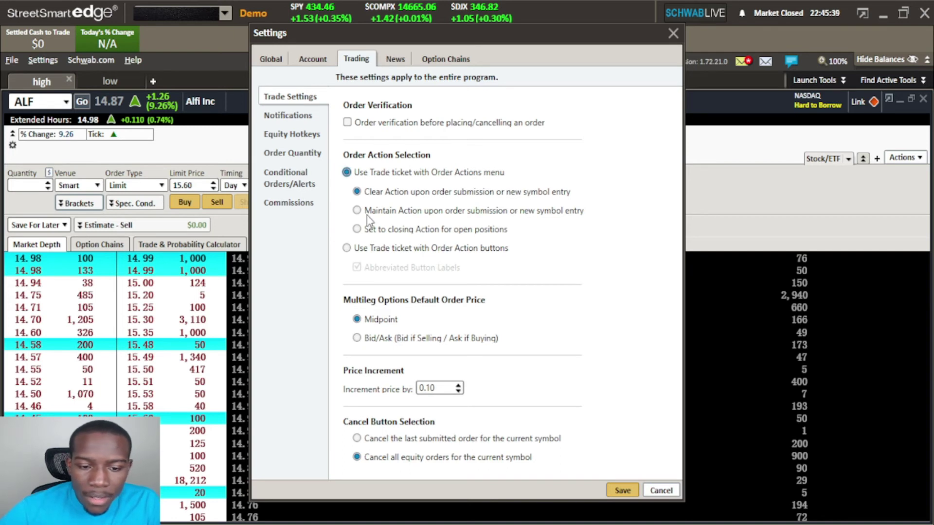
Step: Save the Order Actions menu setting, set the Action to Buy, and reopen Trade Ticket Settings
{"action": "left_click", "coordinate": [625, 493]}
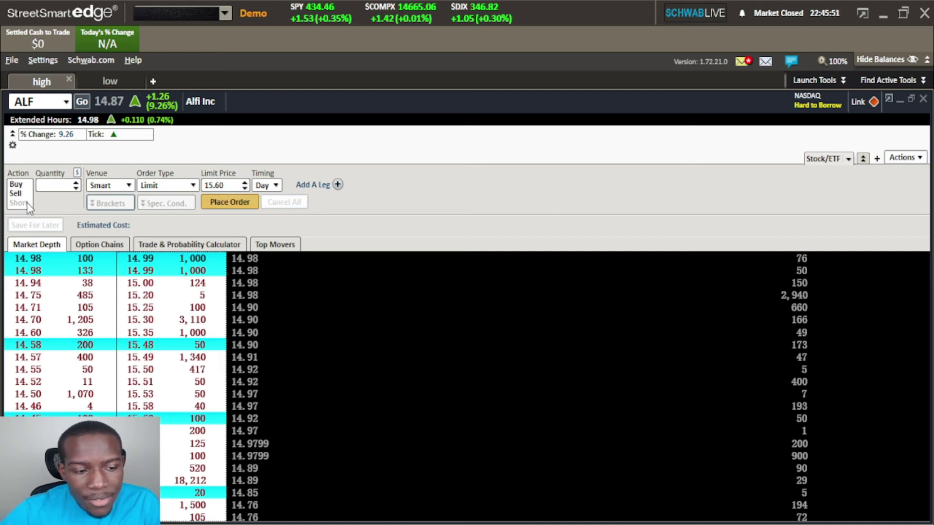
{"action": "left_click", "coordinate": [17, 194]}
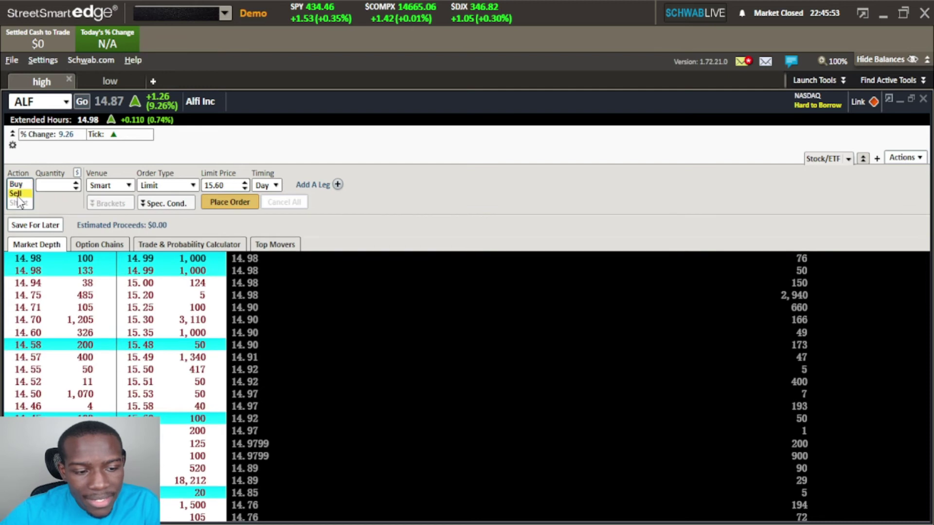
{"action": "left_click", "coordinate": [16, 184]}
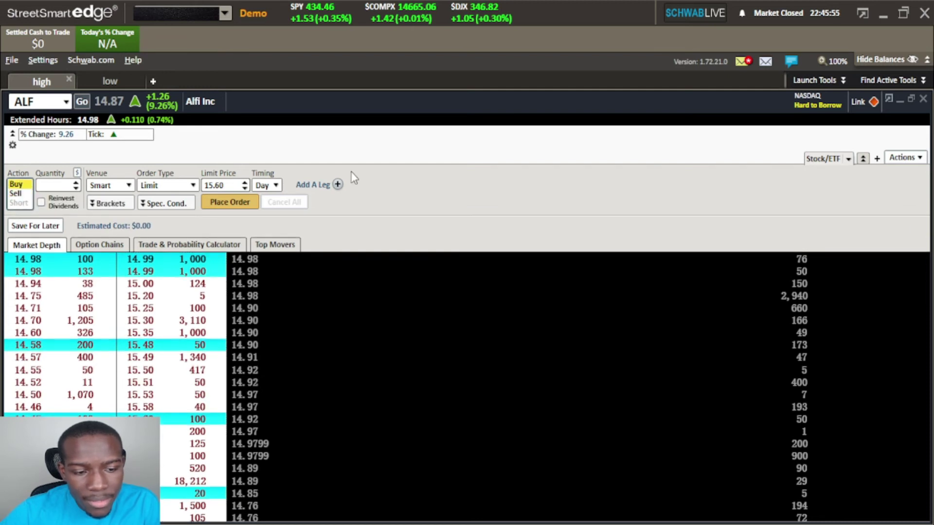
{"action": "right_click", "coordinate": [379, 194]}
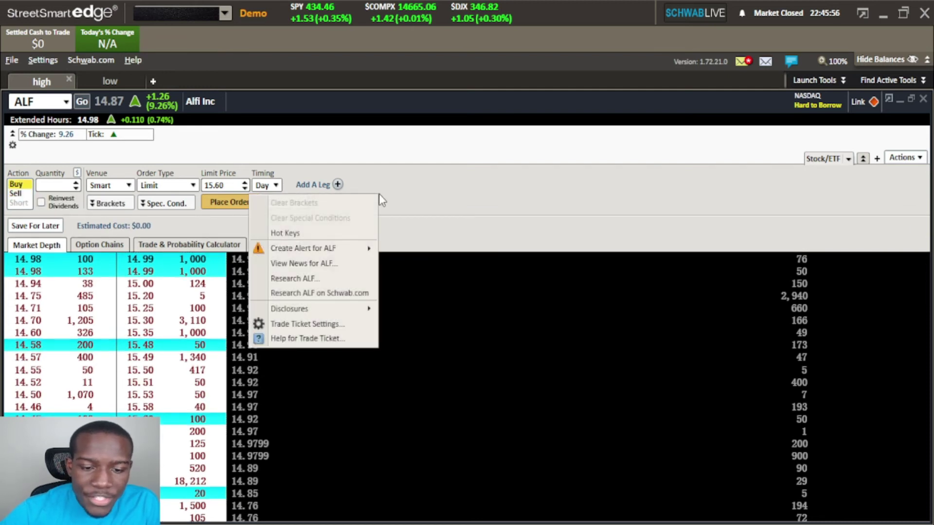
{"action": "left_click", "coordinate": [342, 324]}
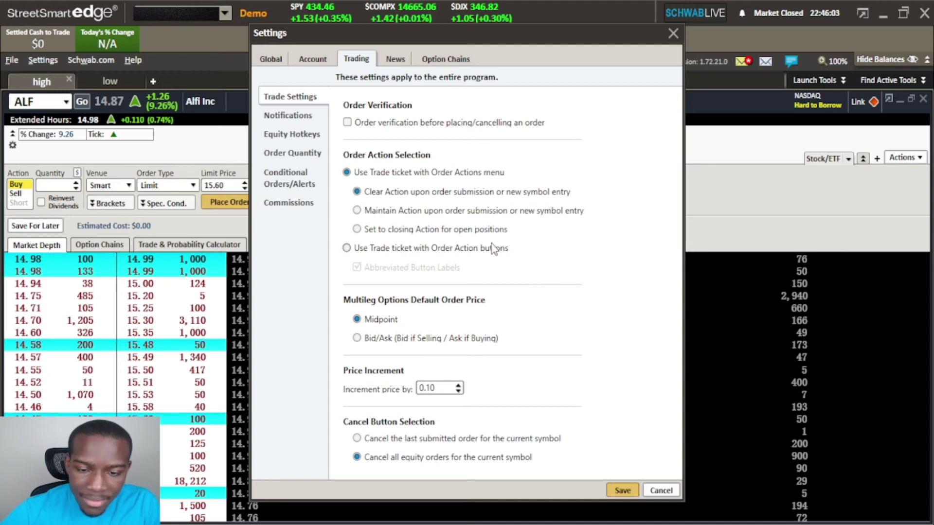
Step: Select 'Use Trade ticket with Order Action buttons' in Trade Settings
{"action": "left_click", "coordinate": [347, 248]}
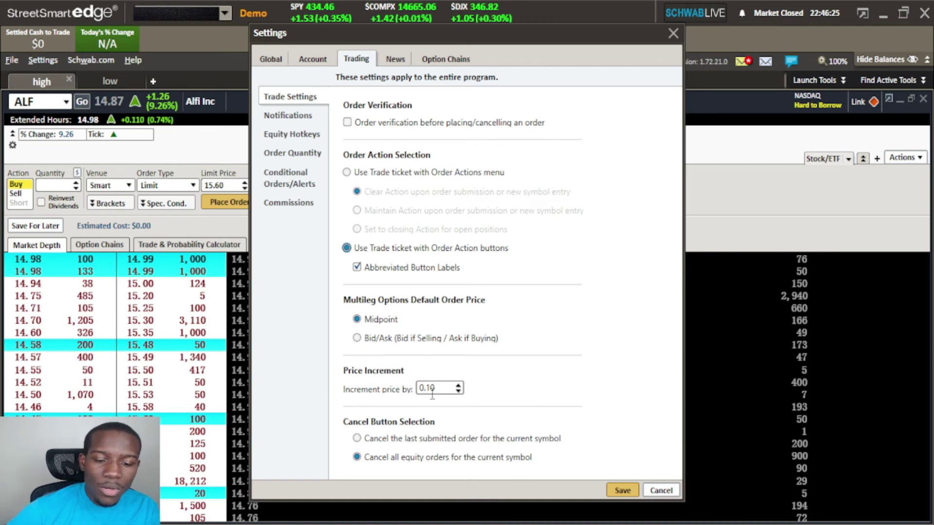
{"action": "left_click_drag", "start_coordinate": [428, 37], "coordinate": [567, 14]}
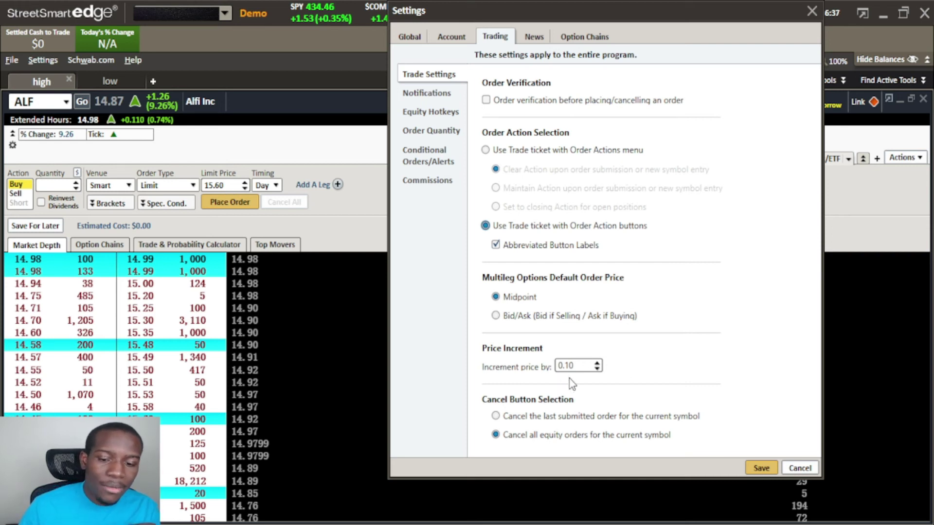
{"action": "left_click", "coordinate": [576, 366]}
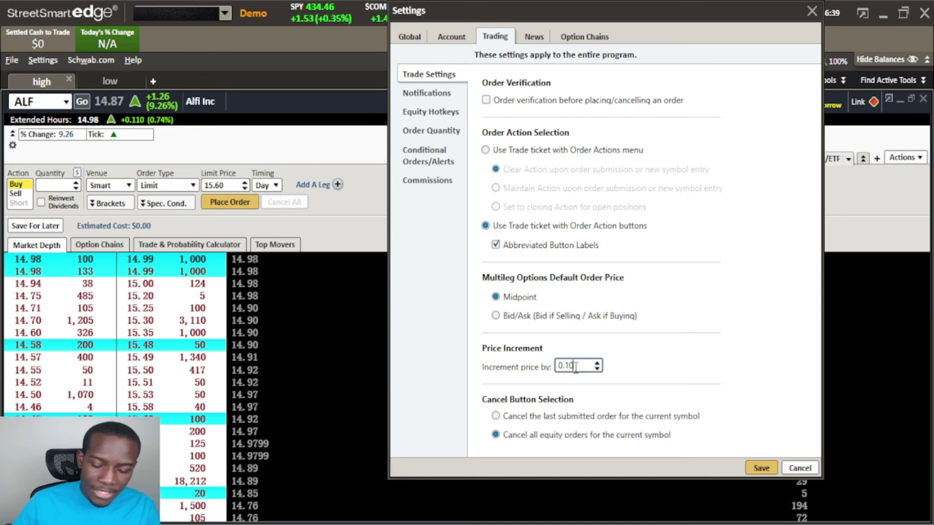
{"action": "key", "text": "BackSpace"}
{"action": "key", "text": "BackSpace"}
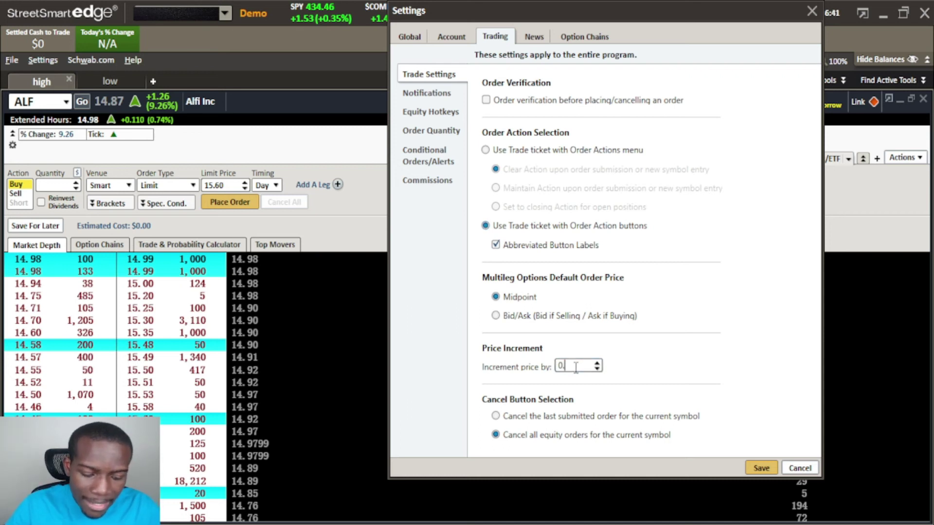
{"action": "type", "text": "01"}
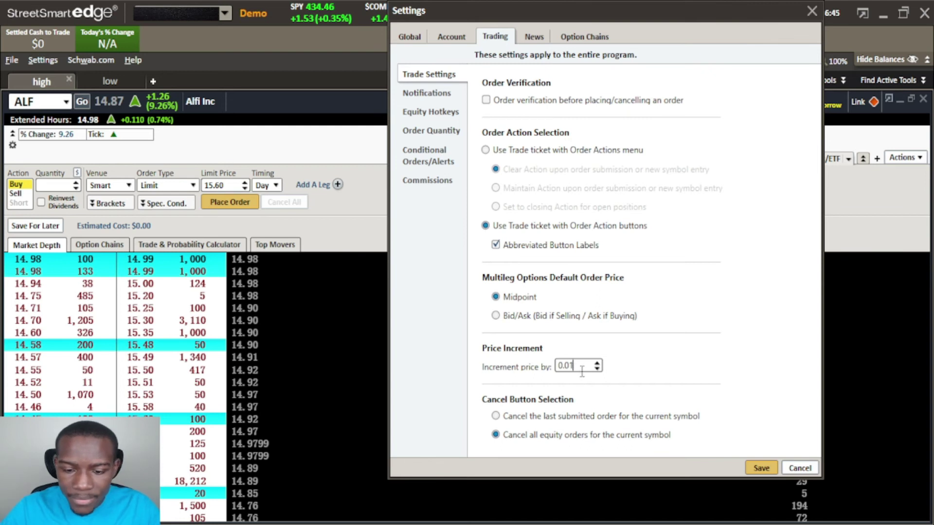
{"action": "key", "text": "BackSpace"}
{"action": "key", "text": "BackSpace"}
{"action": "type", "text": "10"}
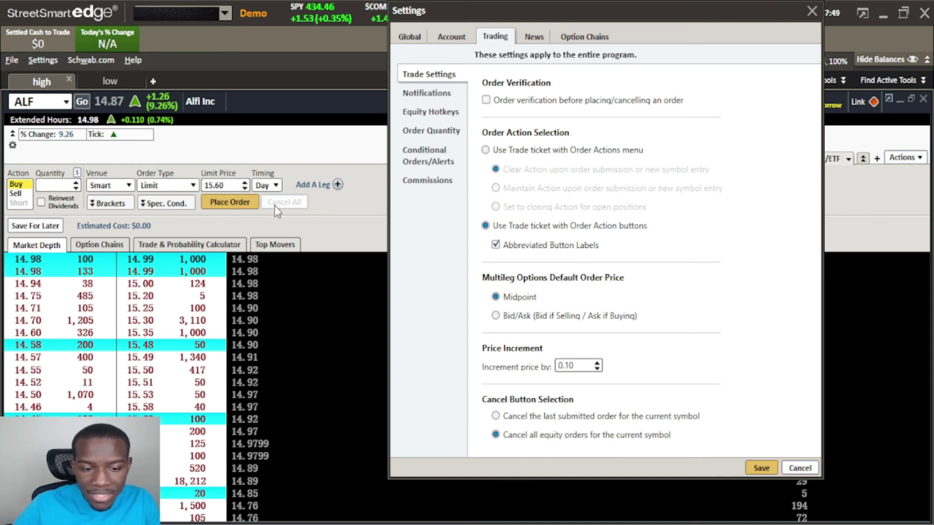
Step: Save the cancel action as 'Cancel the last submitted order', then re-save it as 'Cancel all equity orders'
{"action": "left_click", "coordinate": [495, 416]}
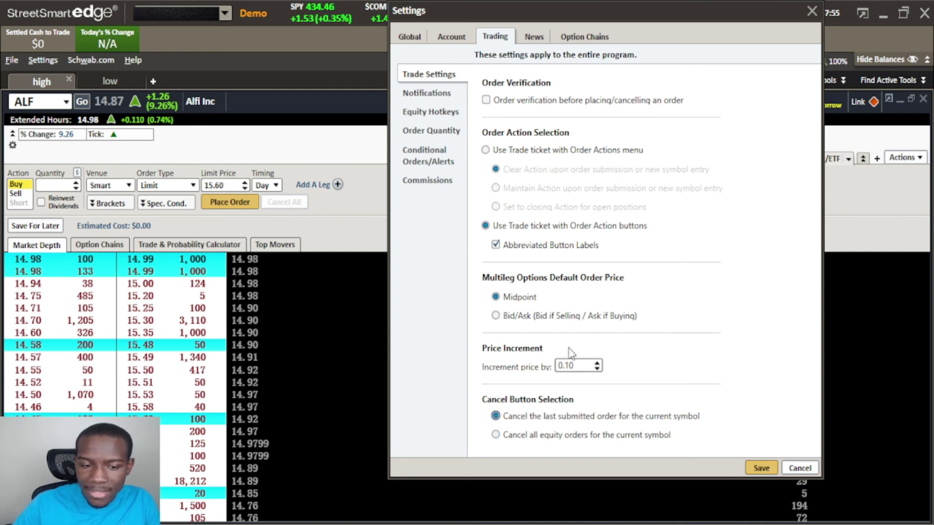
{"action": "left_click", "coordinate": [761, 469]}
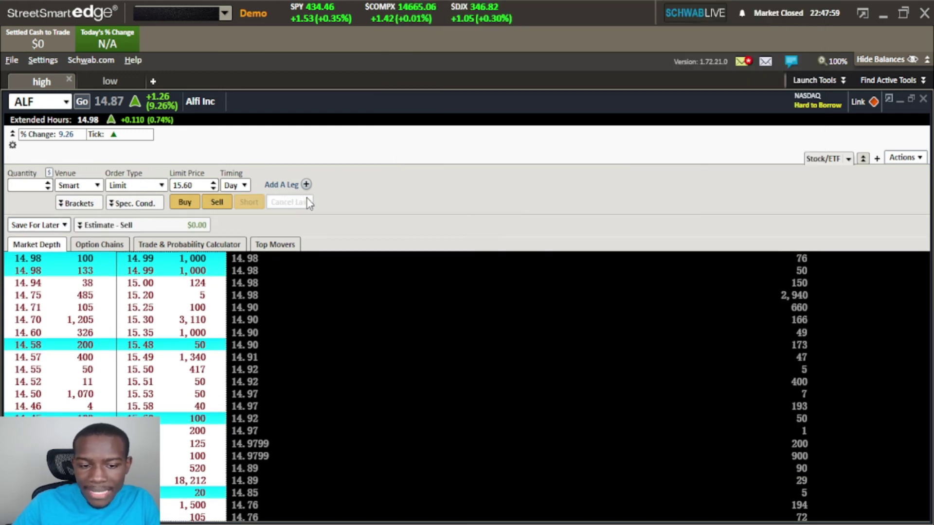
{"action": "right_click", "coordinate": [387, 209]}
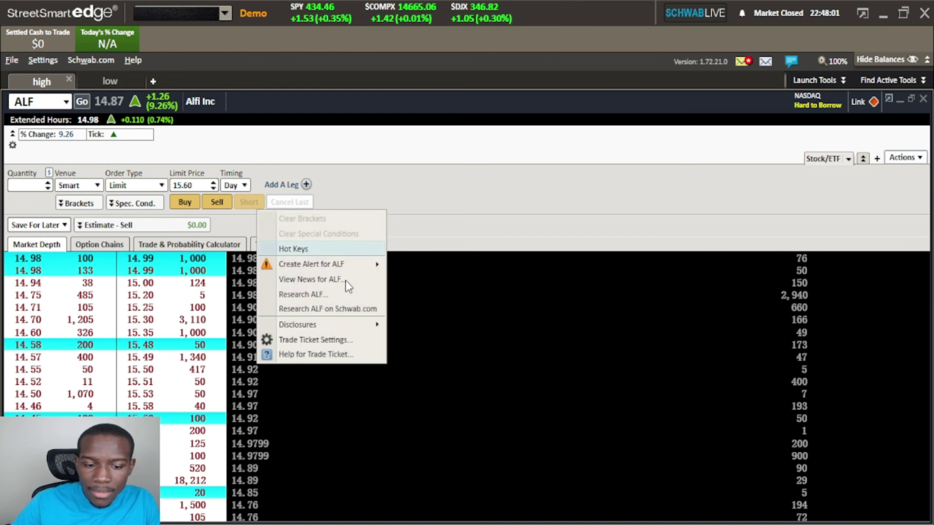
{"action": "left_click", "coordinate": [339, 340]}
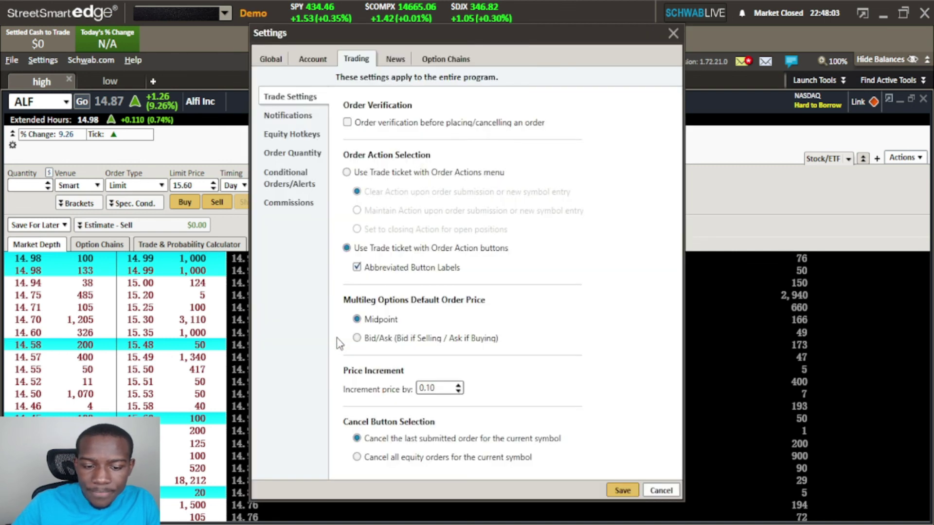
{"action": "left_click", "coordinate": [372, 458]}
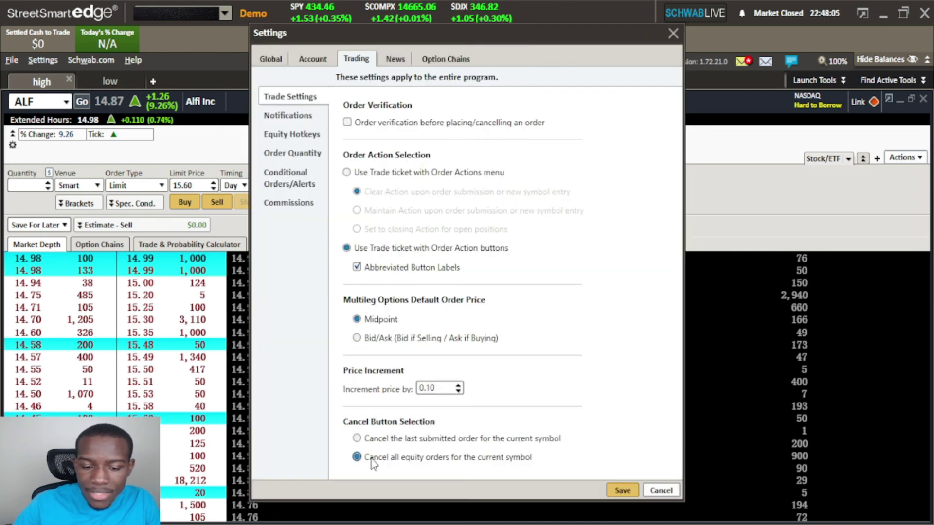
{"action": "left_click", "coordinate": [630, 491]}
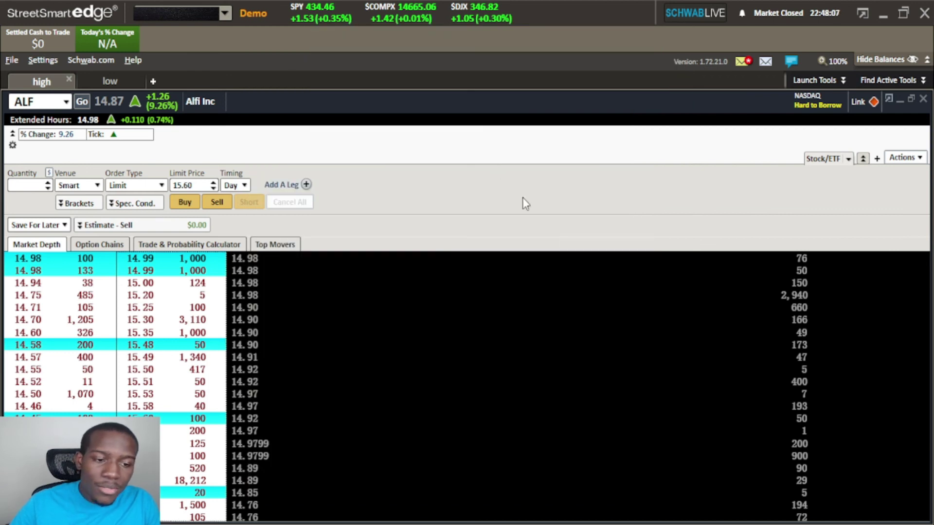